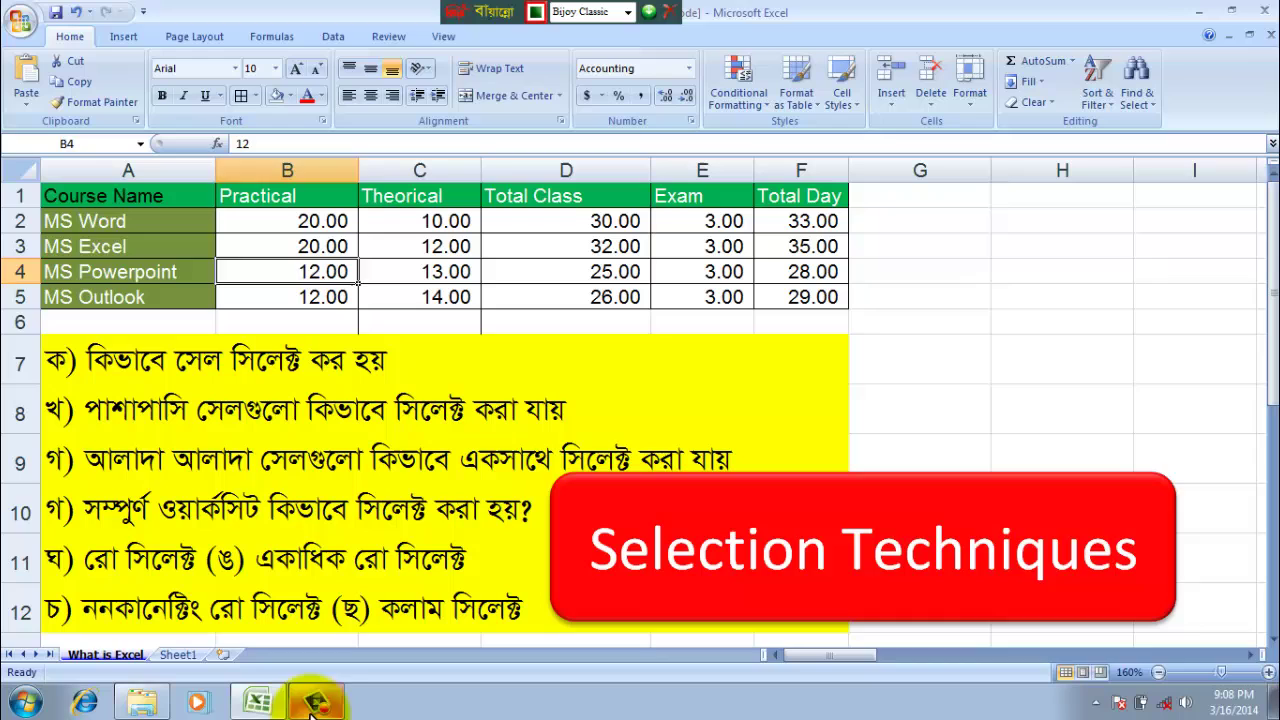
{"action": "left_click", "coordinate": [318, 703]}
{"action": "left_click", "coordinate": [1237, 614]}
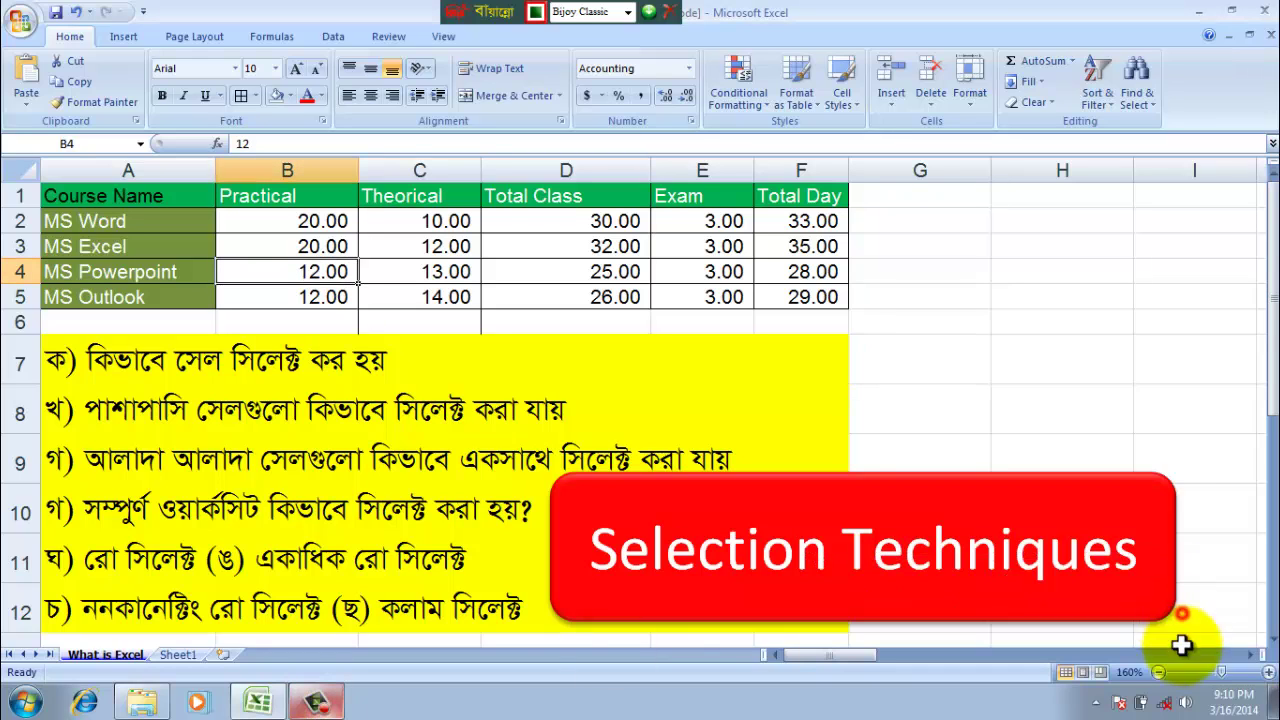
Select cell D5, select B2 instead, and move the active cell through C2 to C4
{"action": "left_click", "coordinate": [503, 296]}
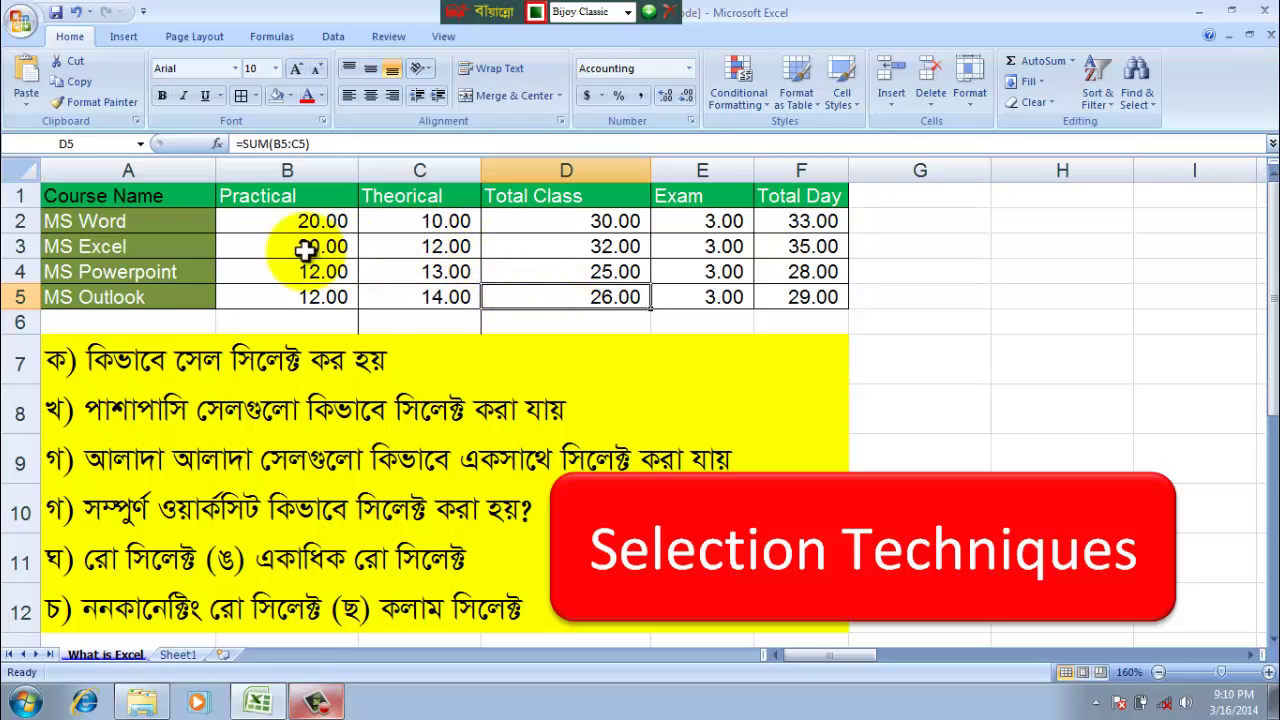
{"action": "left_click", "coordinate": [280, 219]}
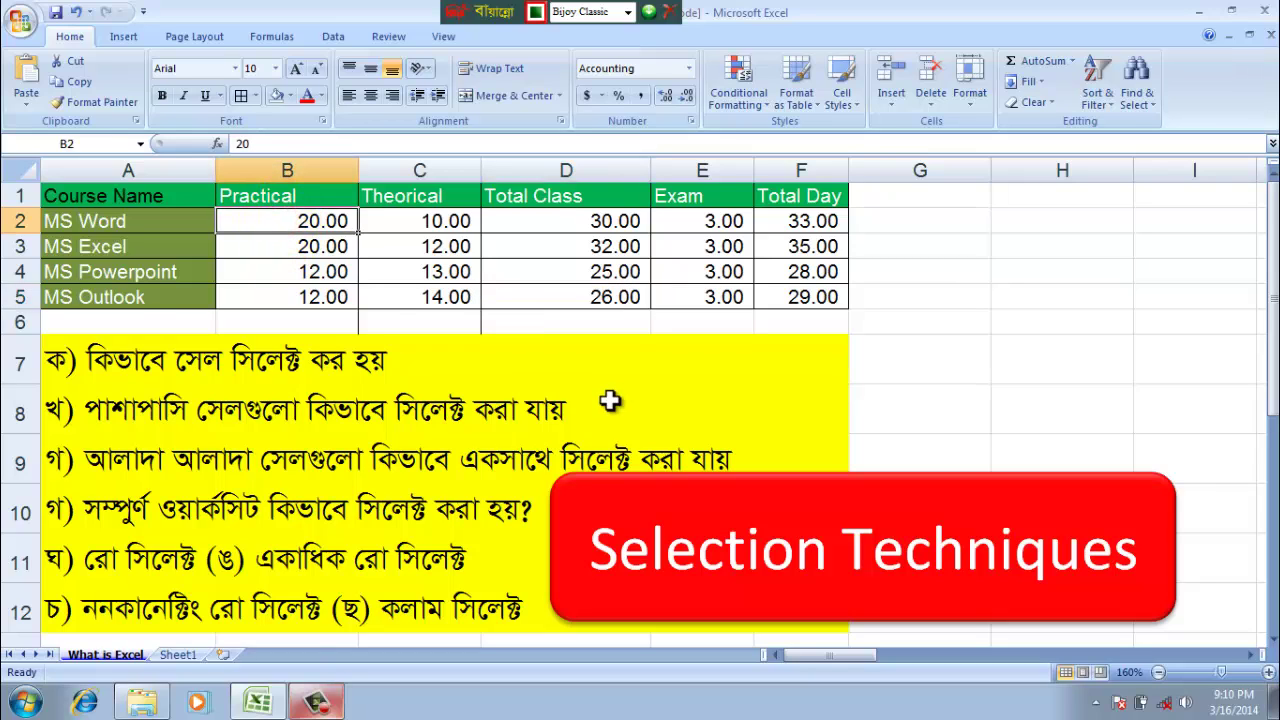
{"action": "key", "text": "Right"}
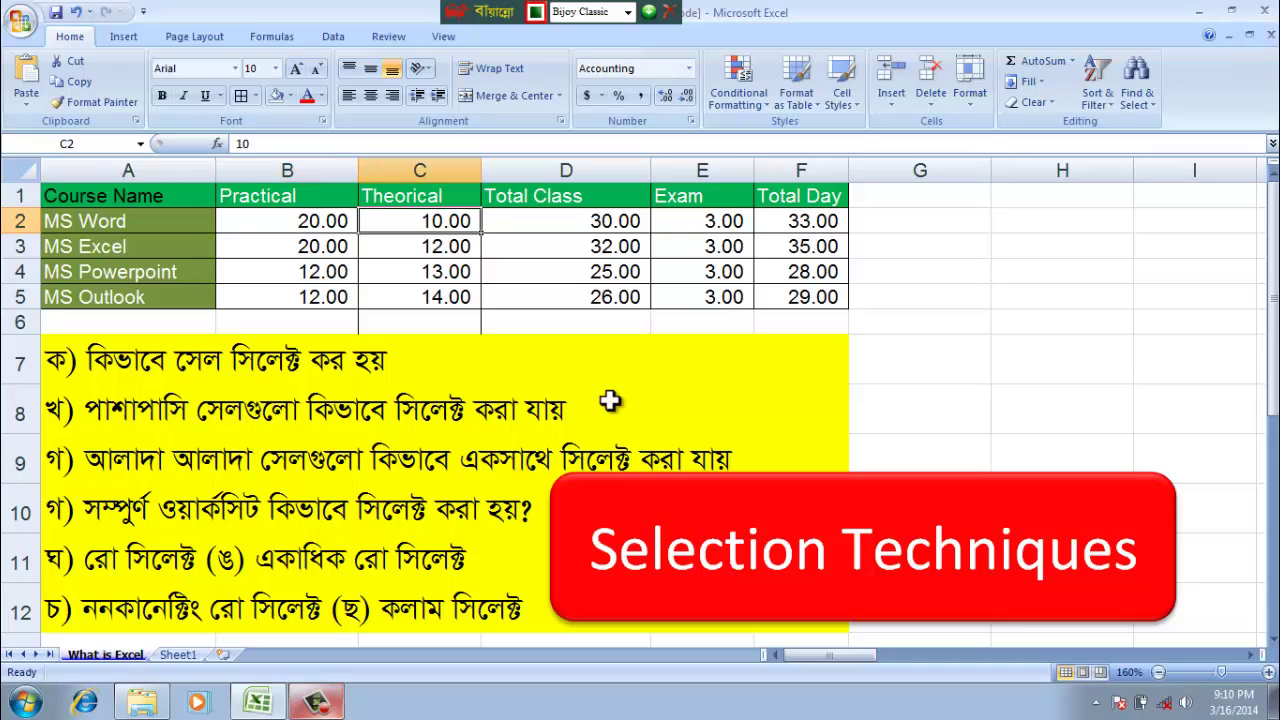
{"action": "key", "text": "Down"}
{"action": "key", "text": "Down"}
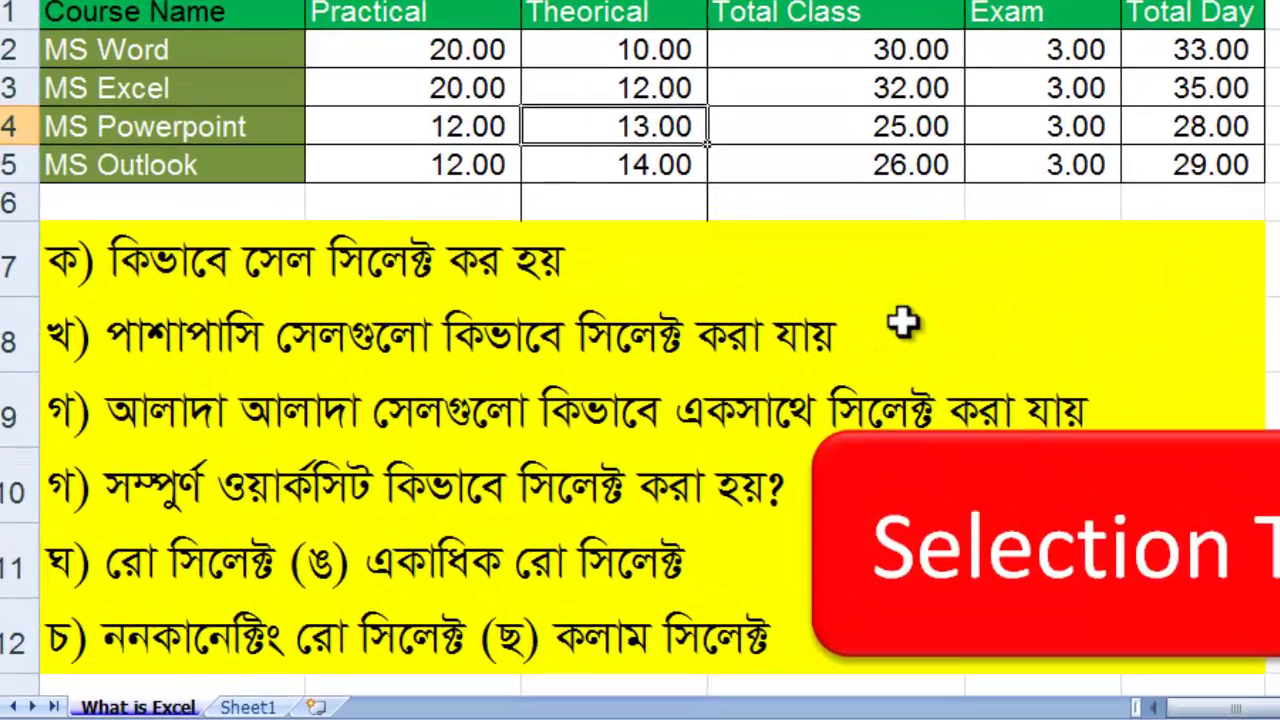
{"action": "key", "text": "Right"}
{"action": "key", "text": "Left"}
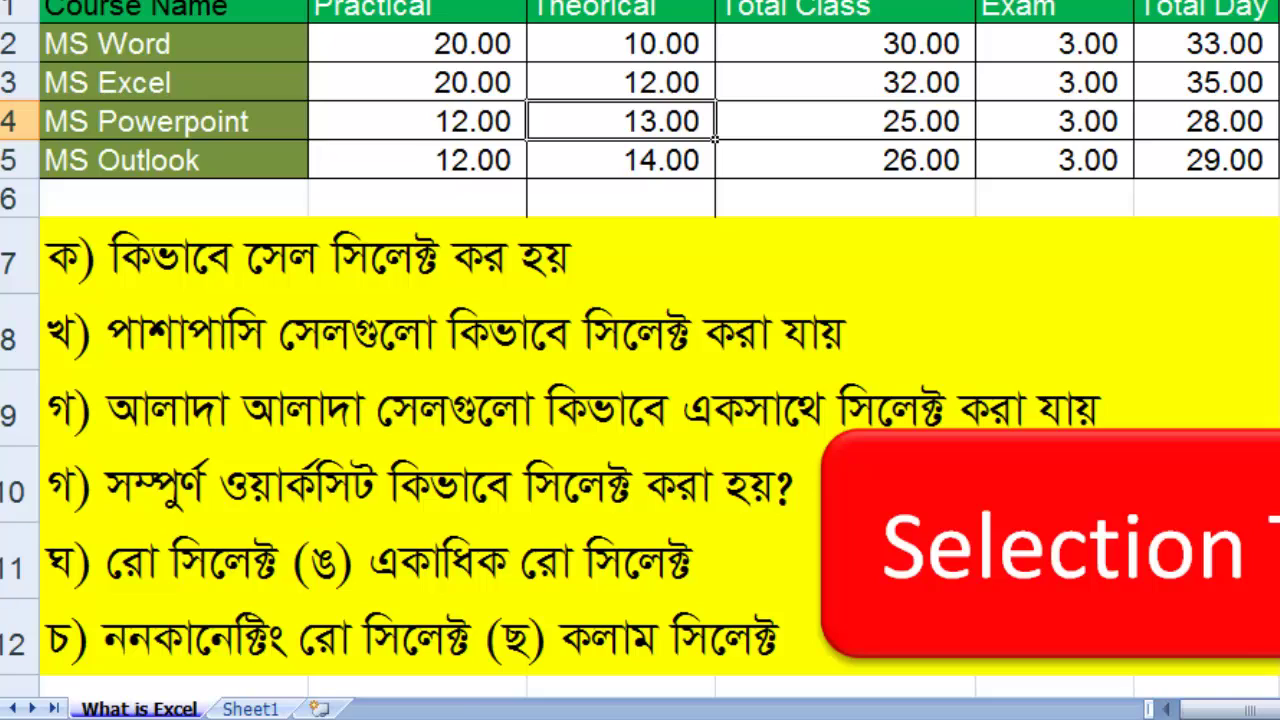
Move the active cell through row 8 to C8, up to B3 in the table, and across to D3
{"action": "key", "text": "F10"}
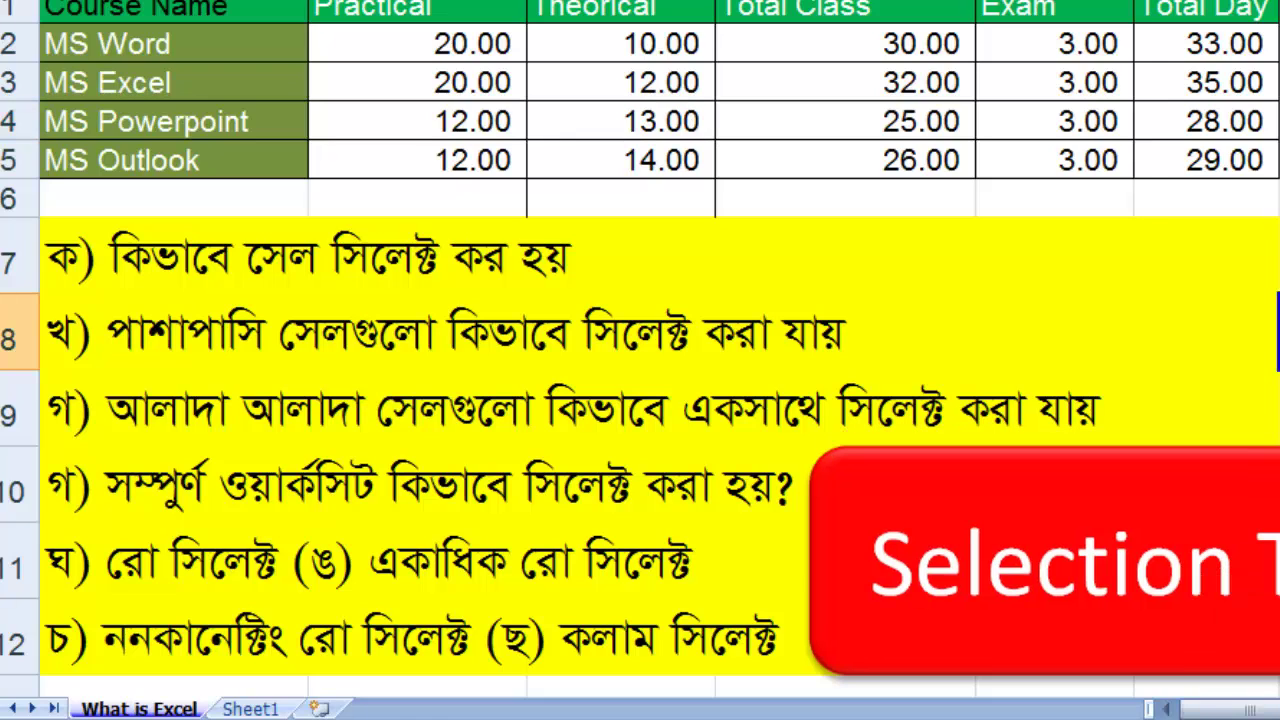
{"action": "key", "text": "Left"}
{"action": "key", "text": "Left"}
{"action": "key", "text": "Left"}
{"action": "key", "text": "Left"}
{"action": "key", "text": "Left"}
{"action": "key", "text": "Left"}
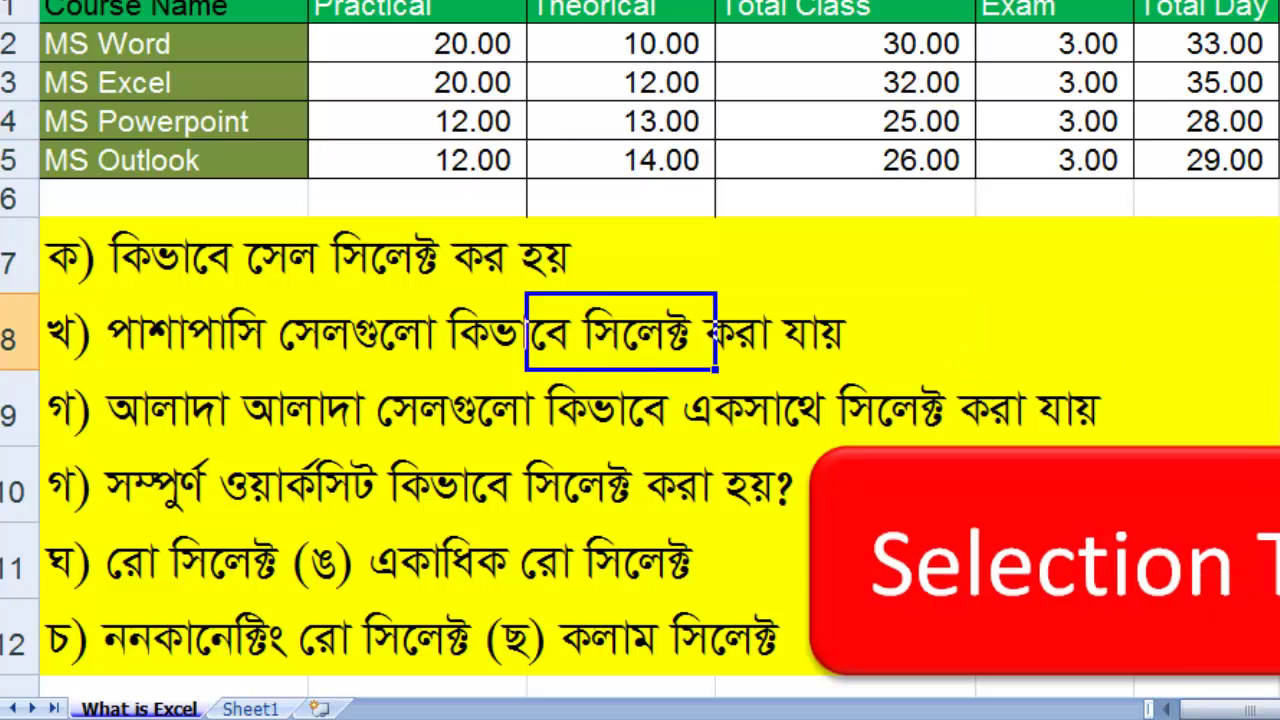
{"action": "key", "text": "Up"}
{"action": "key", "text": "Up"}
{"action": "key", "text": "Up"}
{"action": "key", "text": "Up"}
{"action": "key", "text": "Up"}
{"action": "key", "text": "Right"}
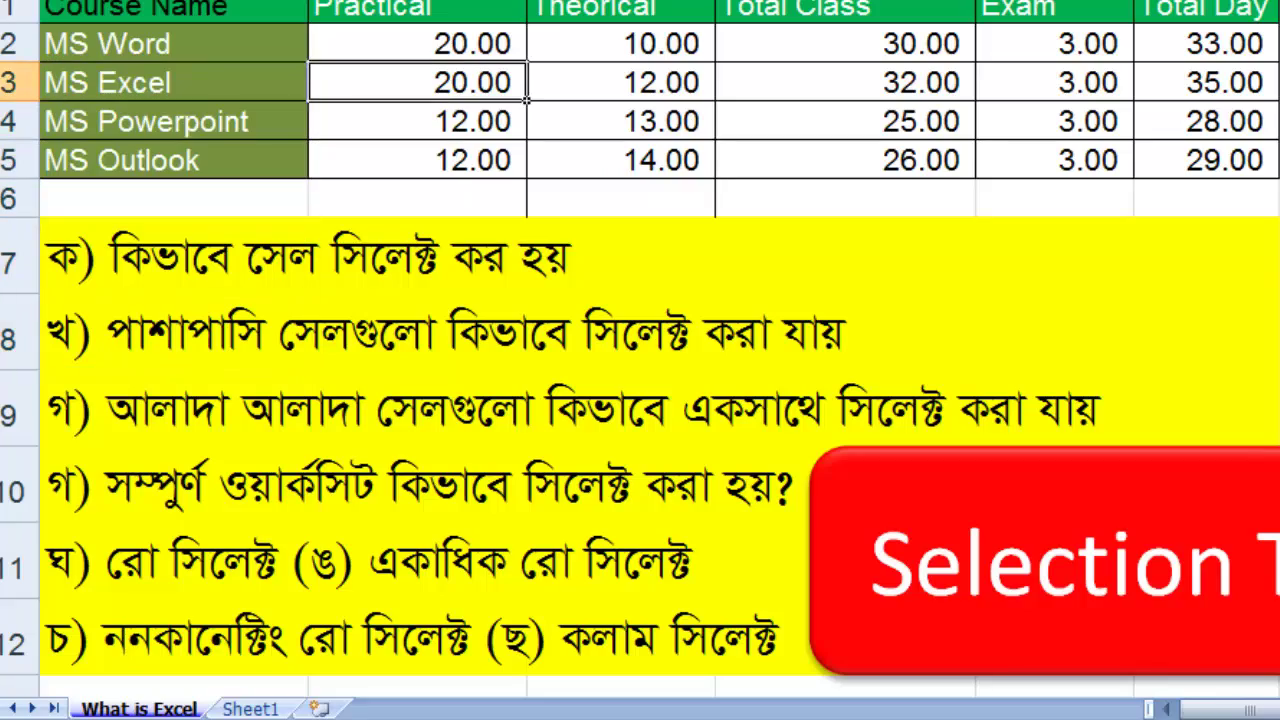
{"action": "key", "text": "Right"}
{"action": "key", "text": "Right"}
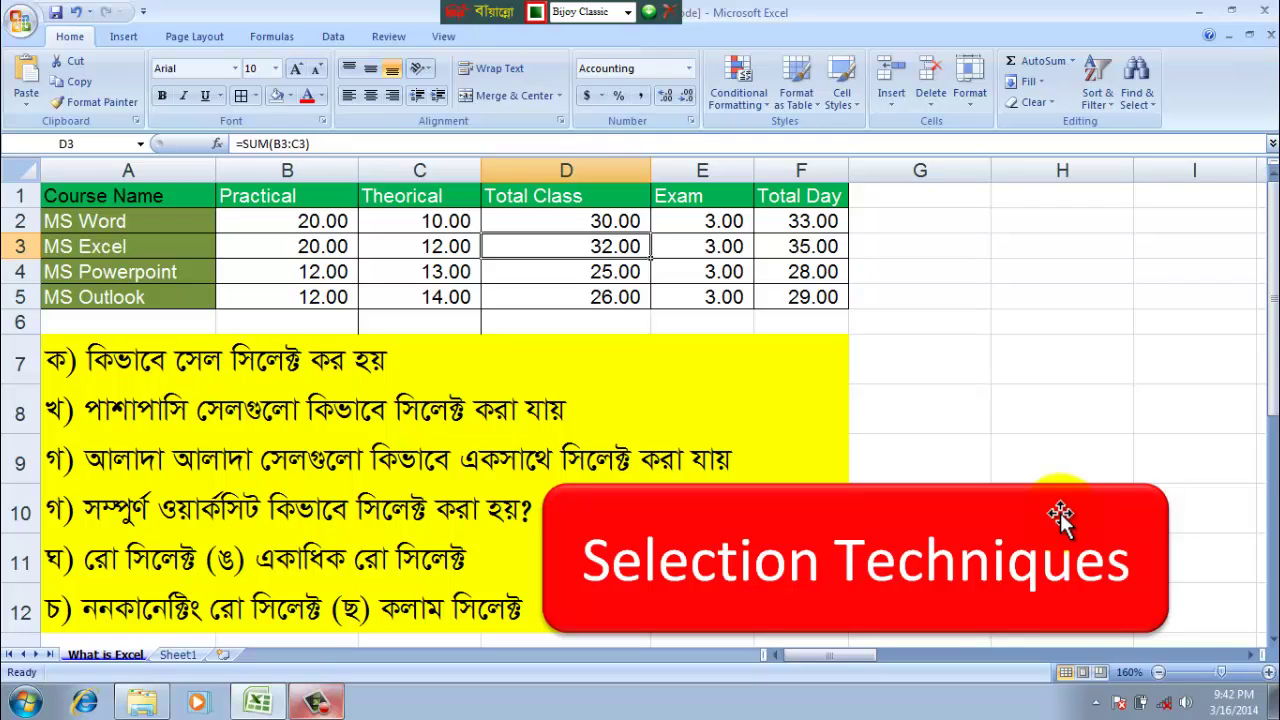
Move the active cell from D3 to A6 below the table and back up to A5
{"action": "key", "text": "Left"}
{"action": "key", "text": "Left"}
{"action": "key", "text": "Left"}
{"action": "key", "text": "Down"}
{"action": "key", "text": "Down"}
{"action": "key", "text": "Down"}
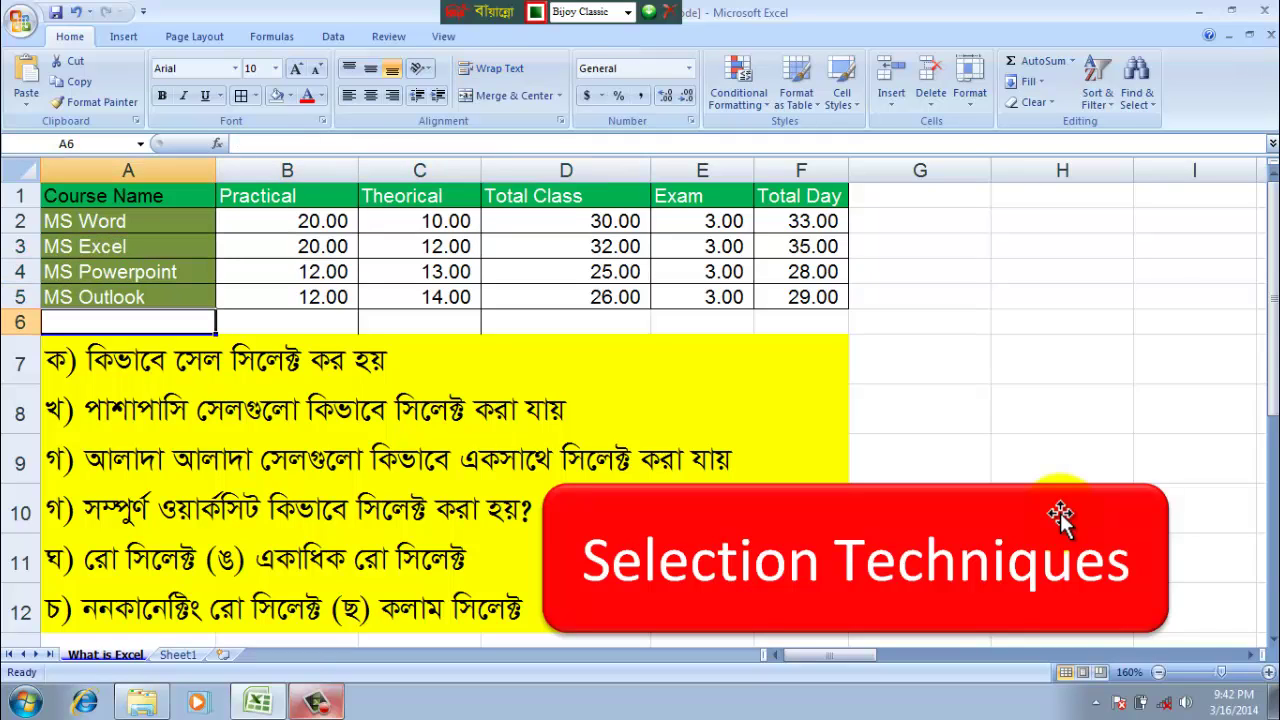
{"action": "key", "text": "Up"}
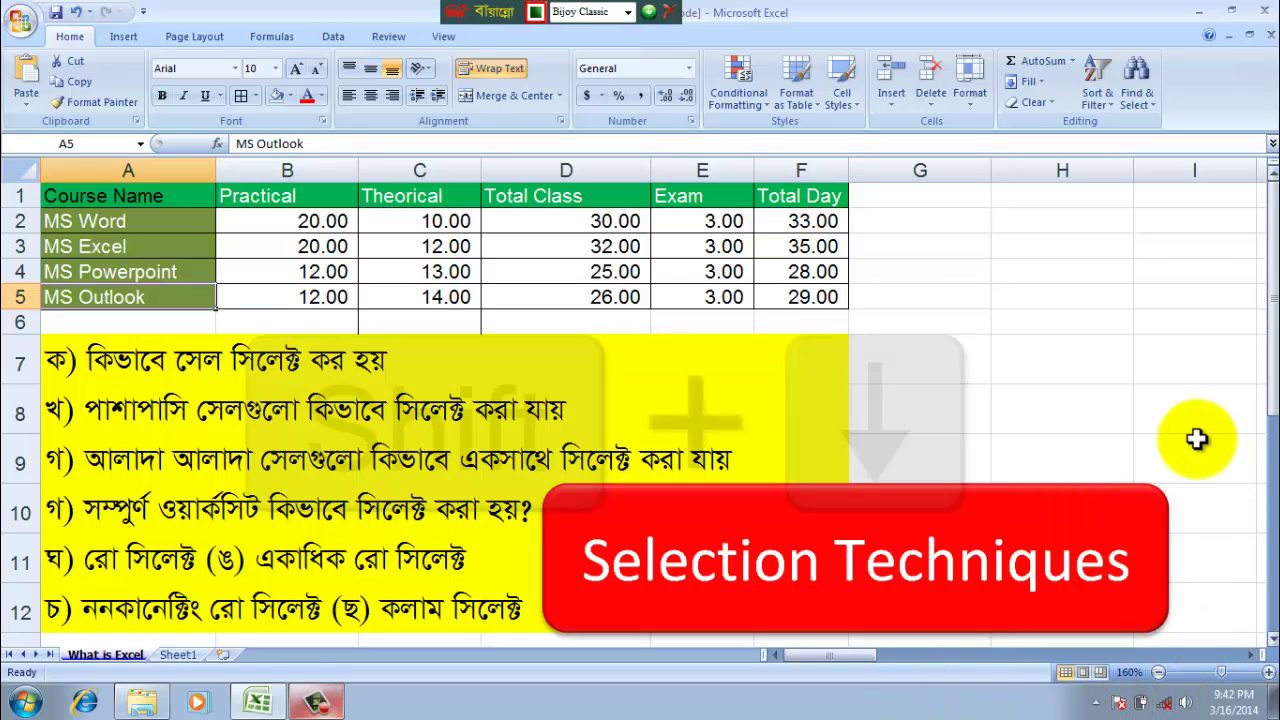
Select the adjacent range A4:G5, extending from A4 across to column G and down one row
{"action": "key", "text": "shift+Down"}
{"action": "key", "text": "Up"}
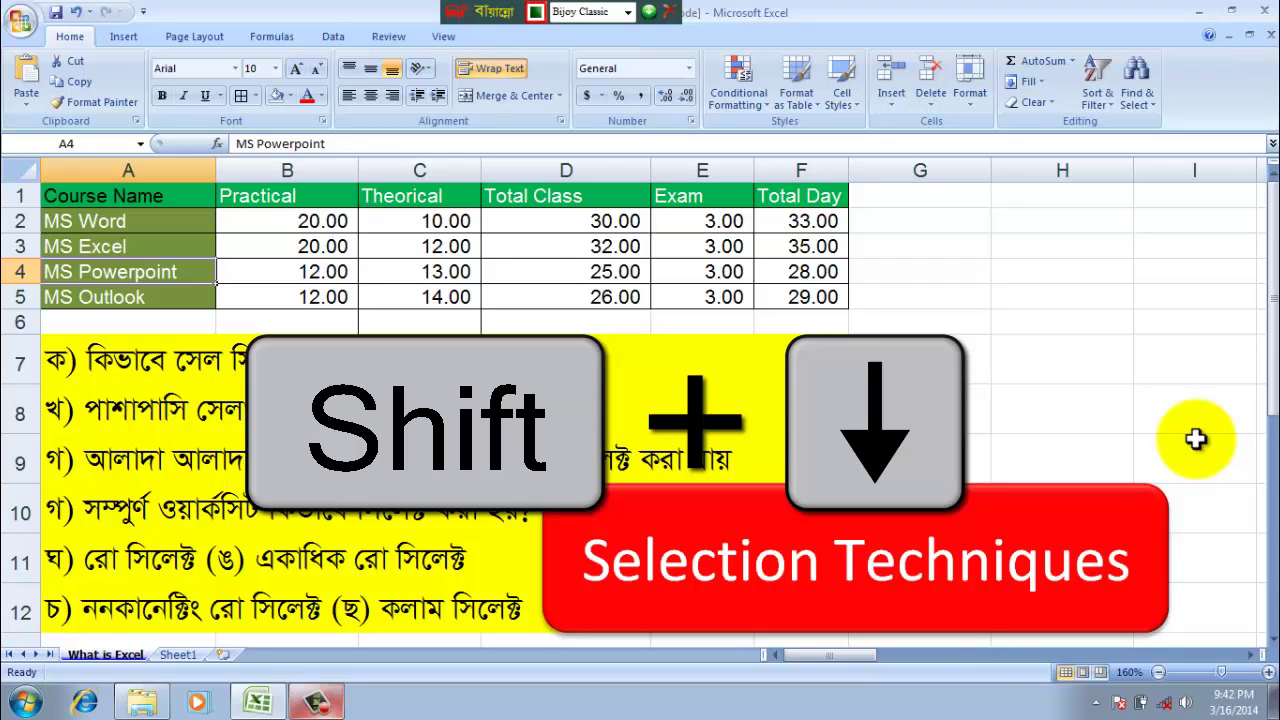
{"action": "key", "text": "shift+Right"}
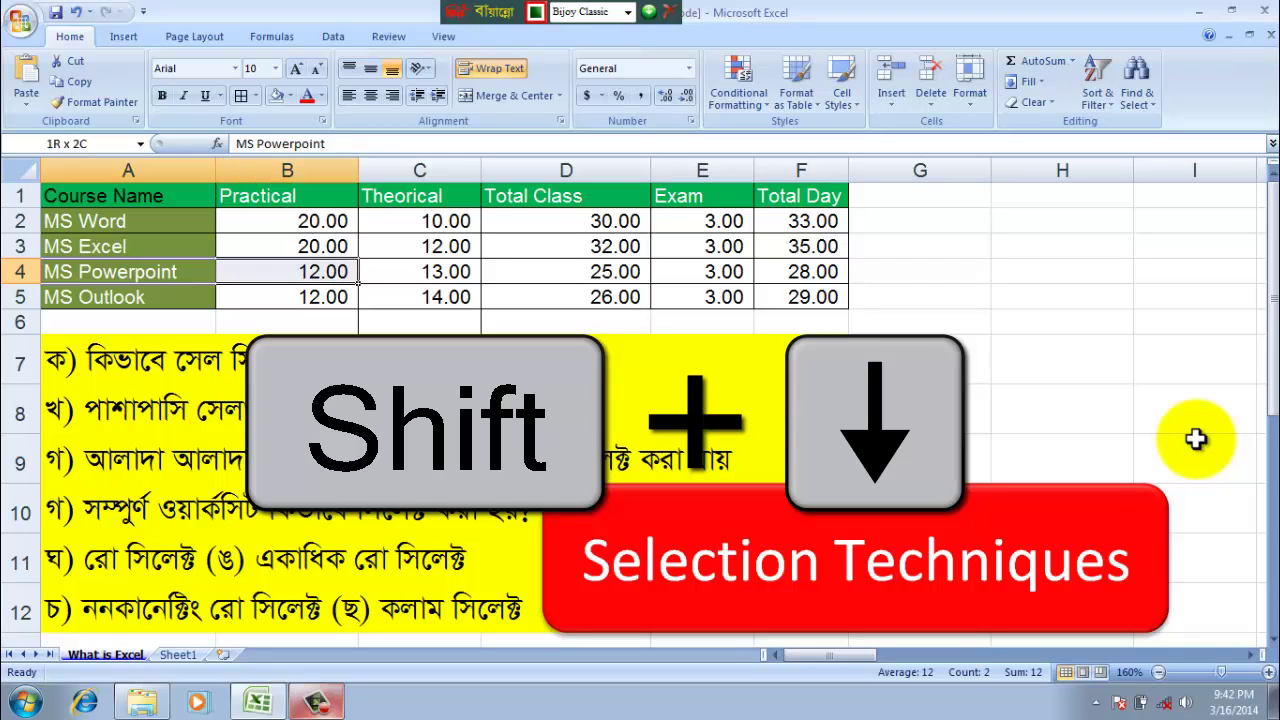
{"action": "key", "text": "shift+Right"}
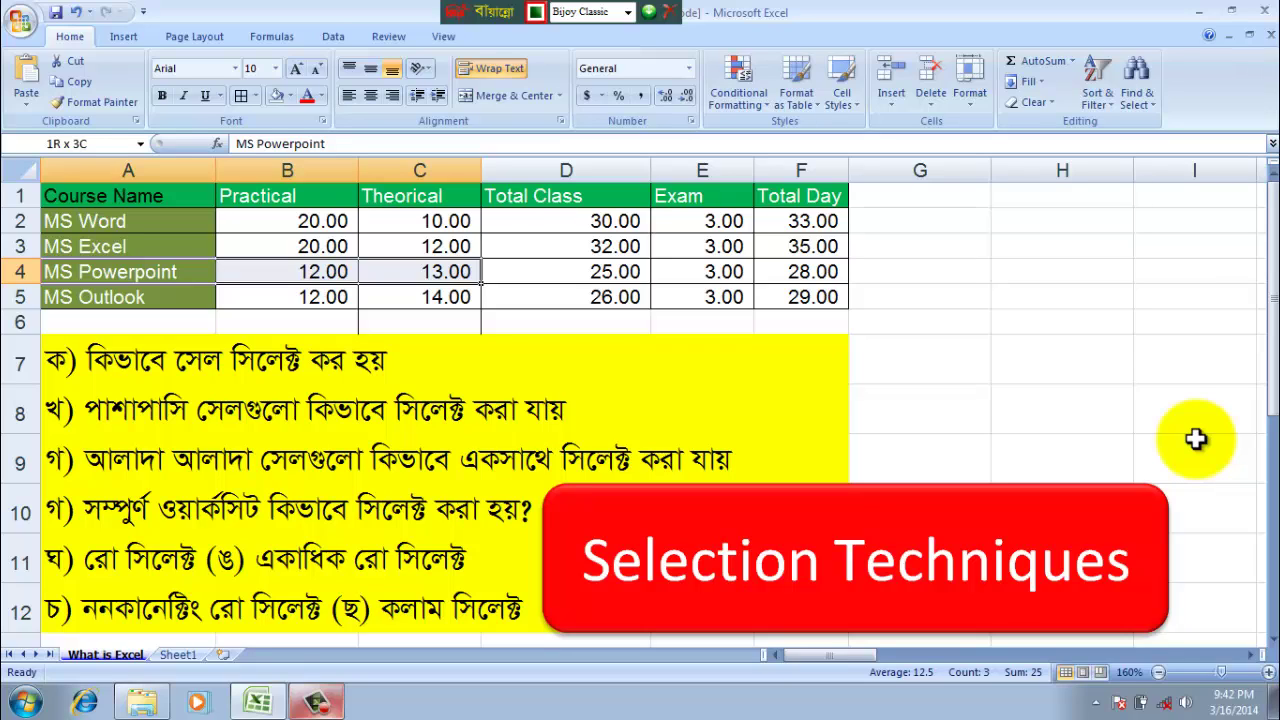
{"action": "key", "text": "shift+Right"}
{"action": "key", "text": "shift+Right"}
{"action": "key", "text": "shift+Right"}
{"action": "key", "text": "shift+Right"}
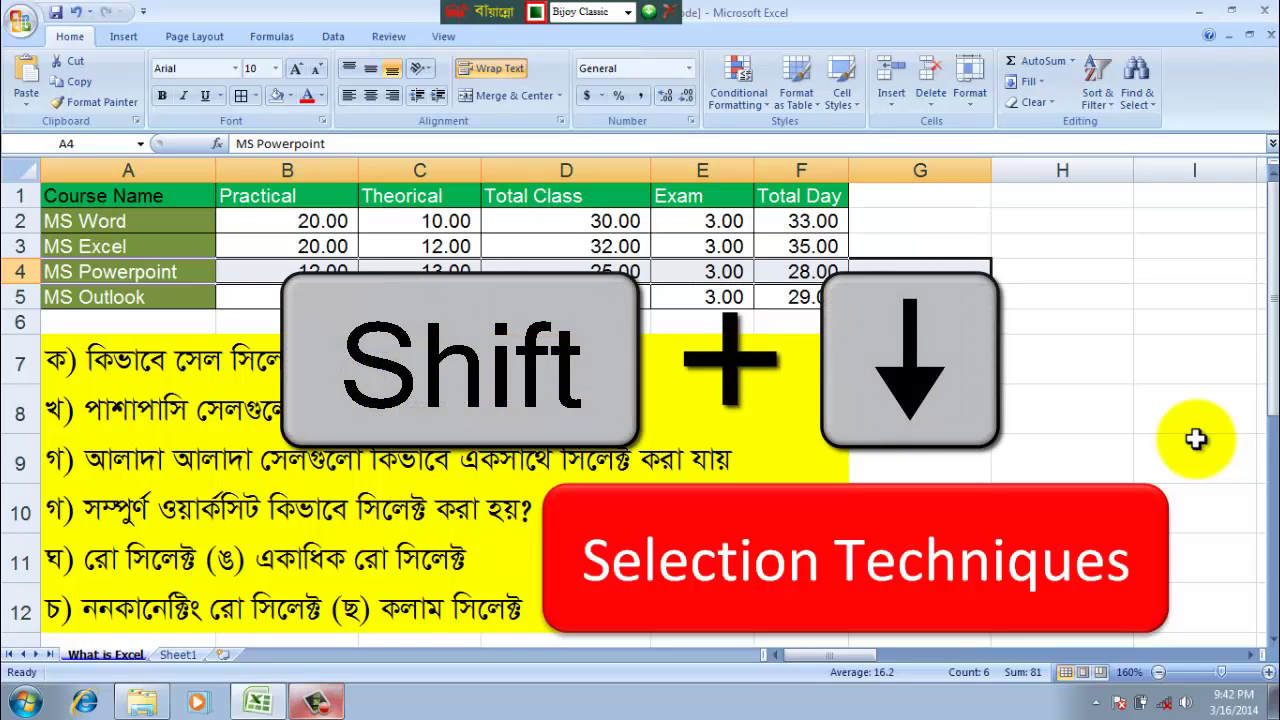
{"action": "key", "text": "shift+Down"}
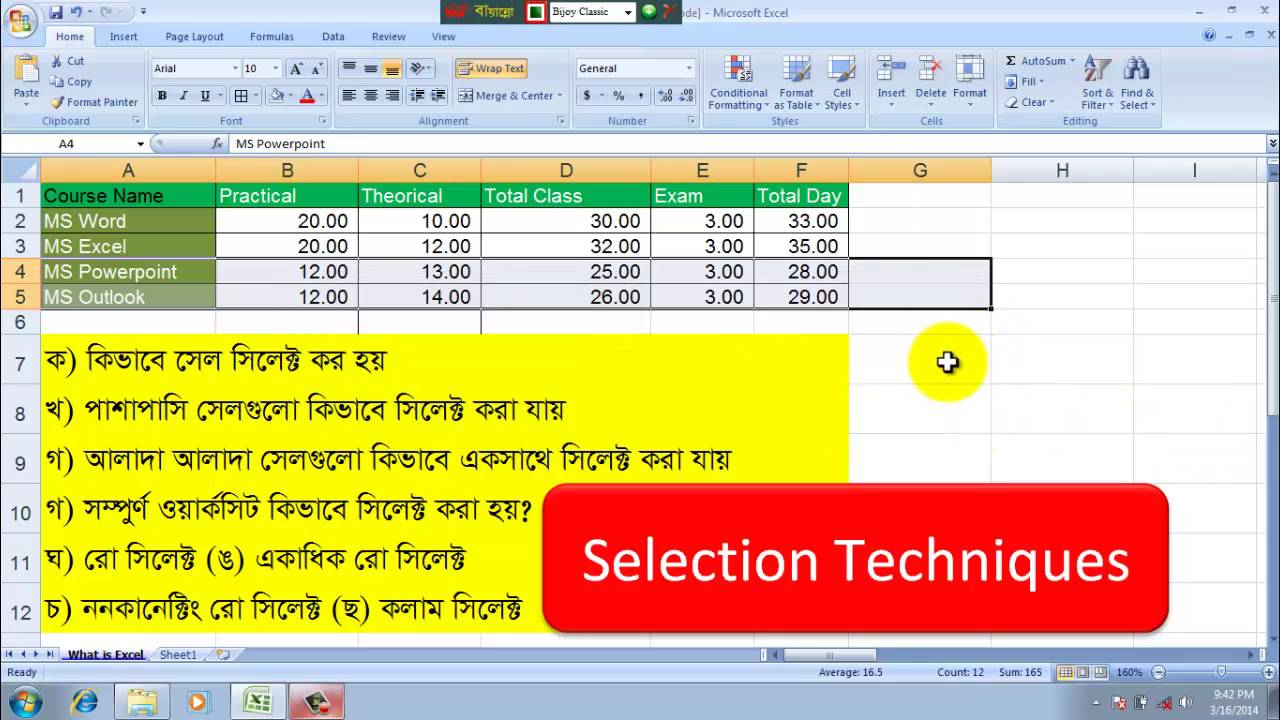
Select single cells one after another, including G7, F4, F5 and G6, ending on F2
{"action": "left_click", "coordinate": [945, 362]}
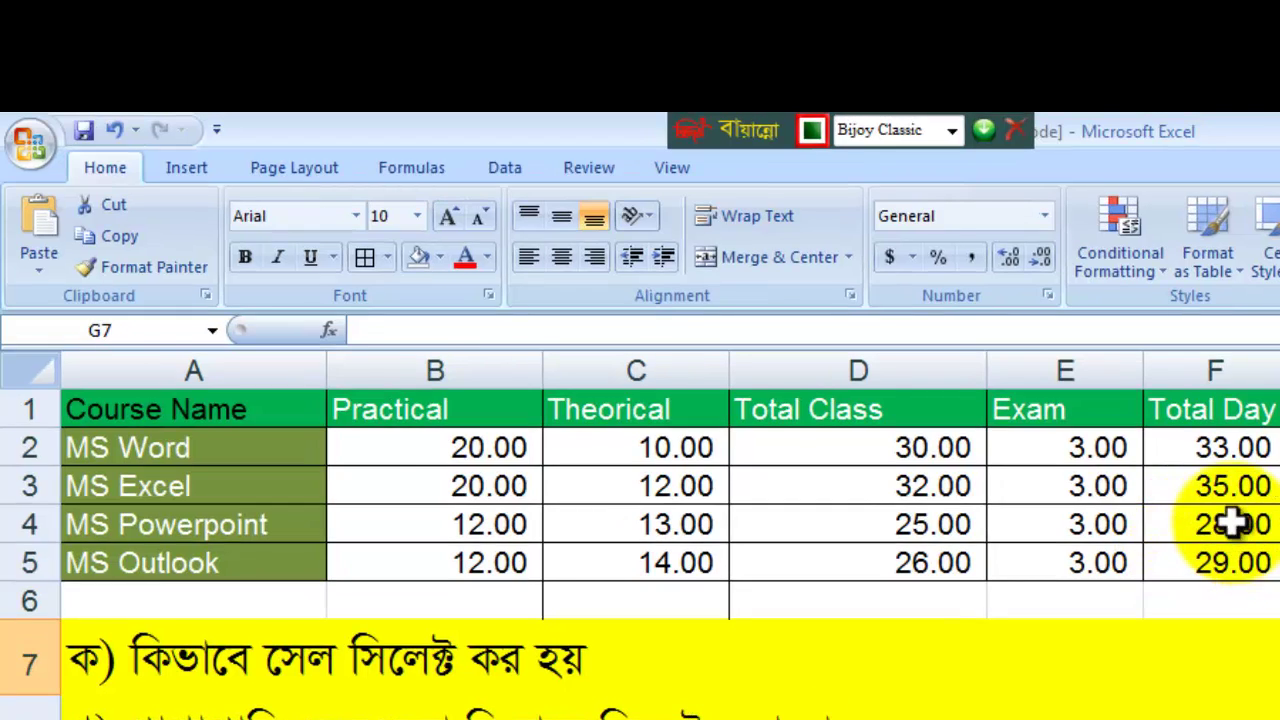
{"action": "left_click", "coordinate": [1195, 507]}
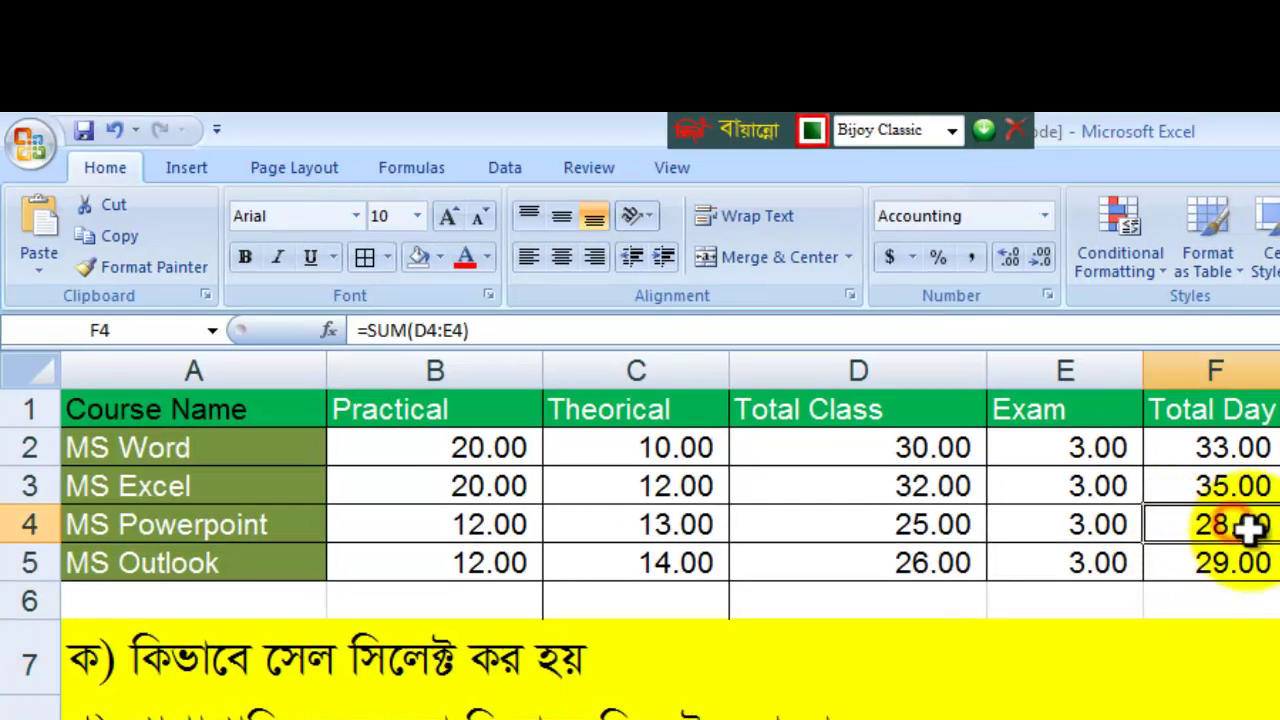
{"action": "left_click", "coordinate": [1230, 567]}
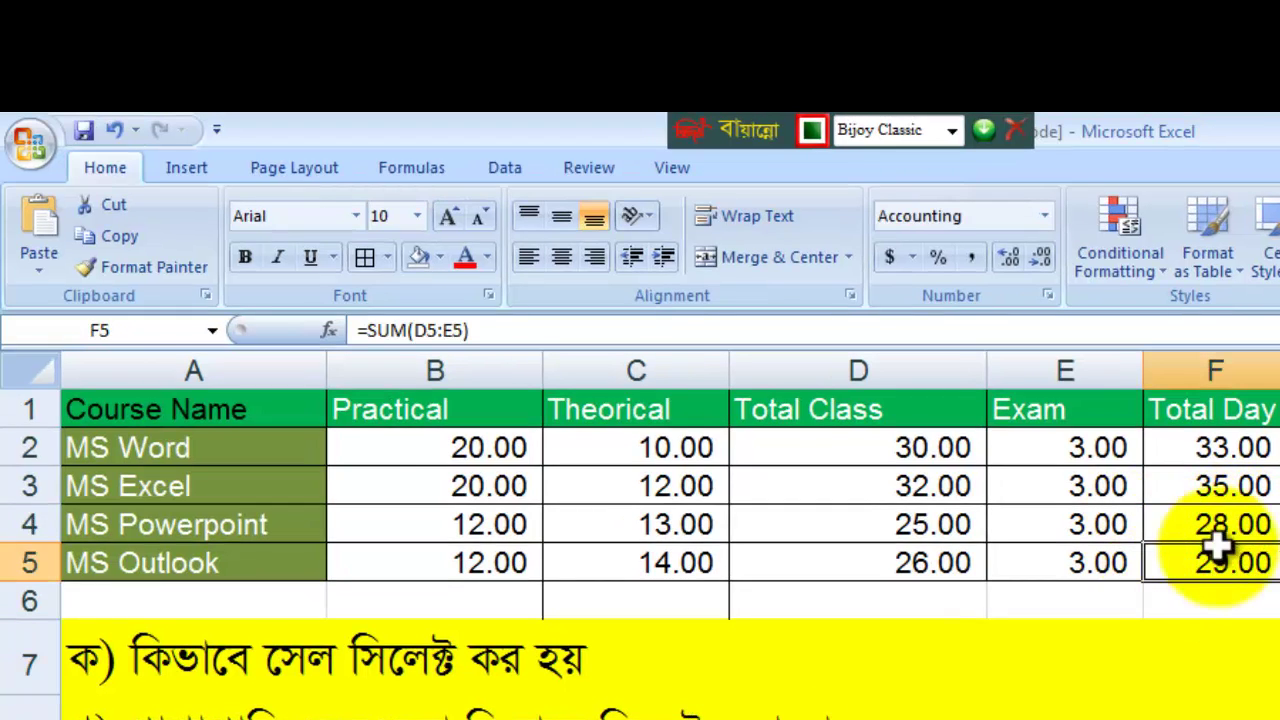
{"action": "left_click", "coordinate": [1229, 524]}
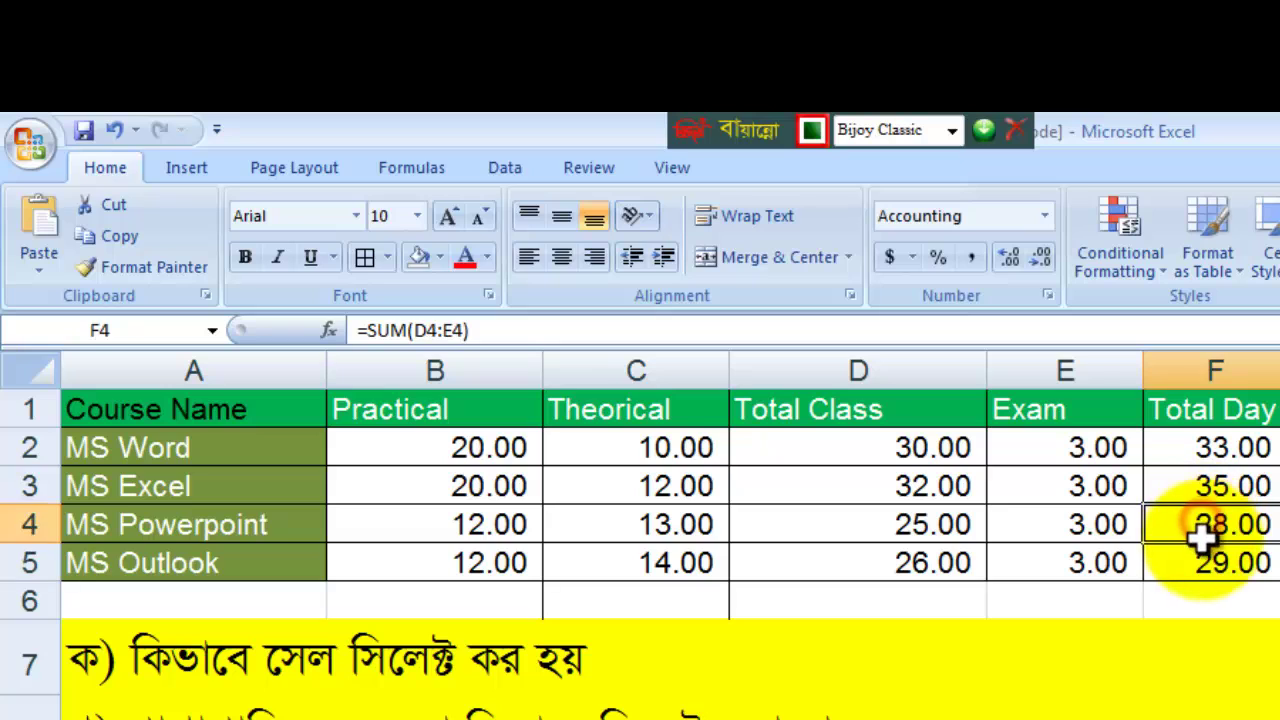
{"action": "left_click", "coordinate": [1279, 601]}
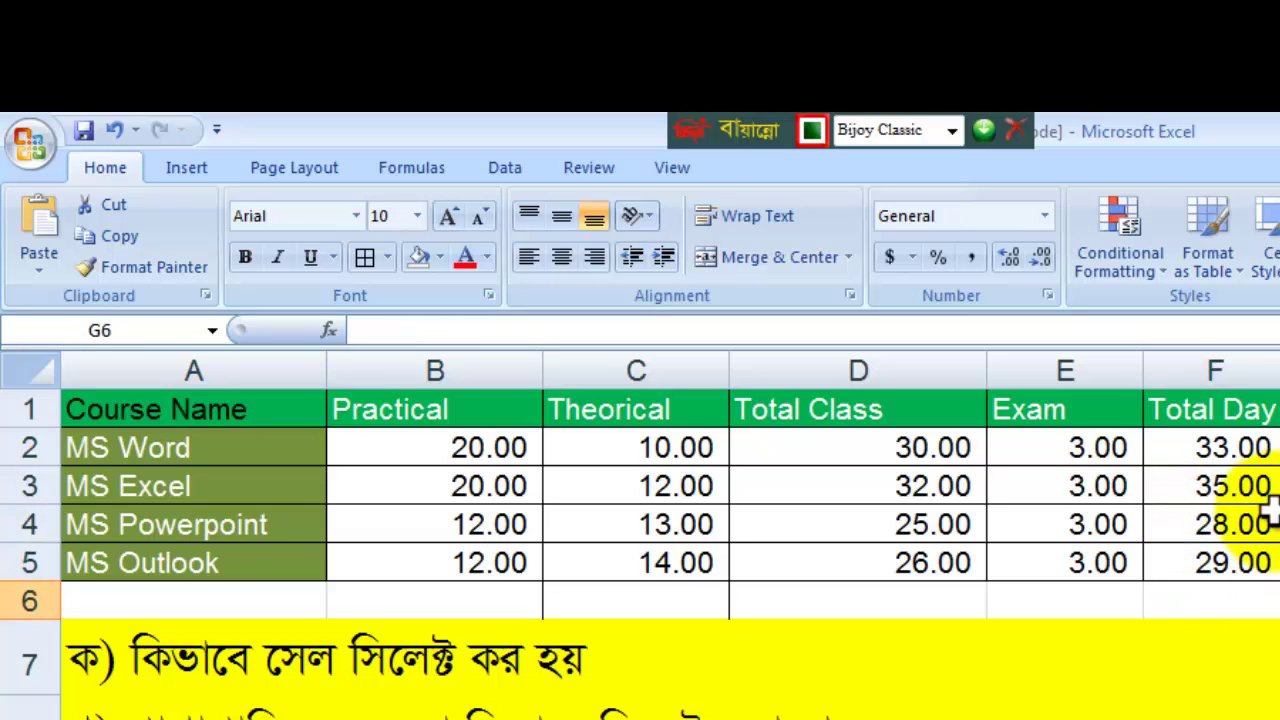
{"action": "left_click", "coordinate": [1198, 451]}
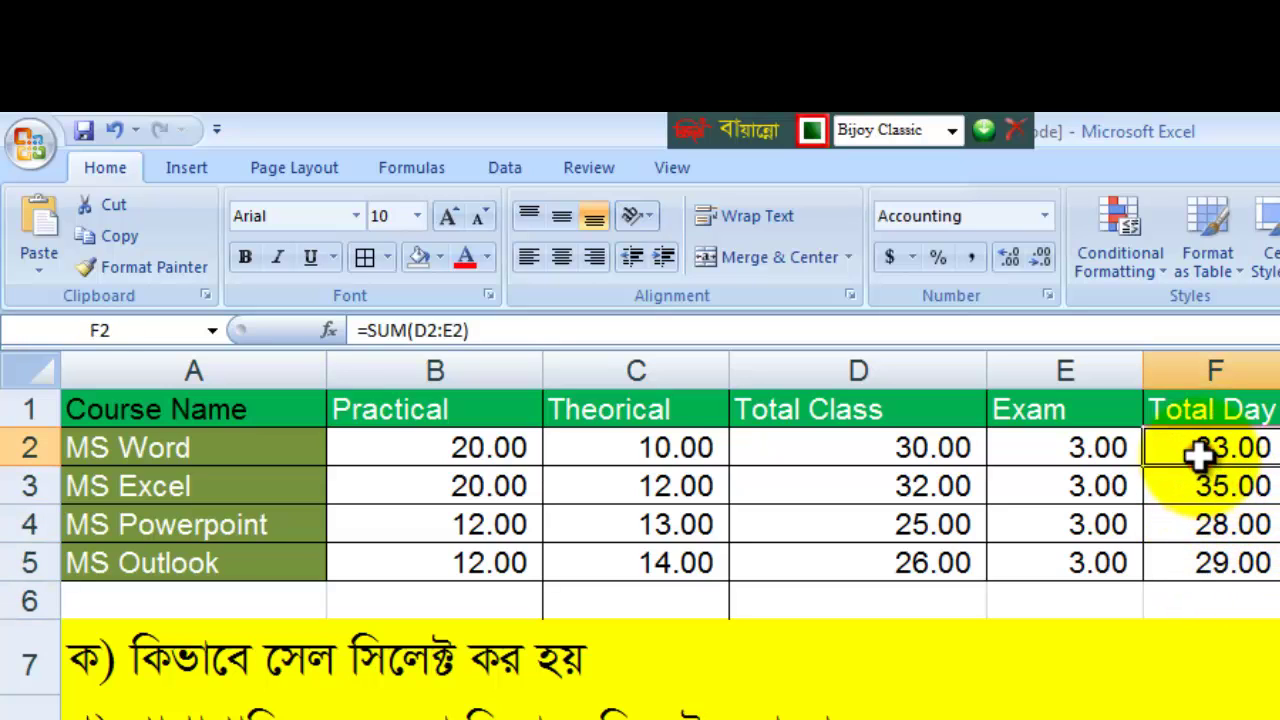
{"action": "left_click", "coordinate": [1212, 527]}
{"action": "left_click", "coordinate": [1207, 563]}
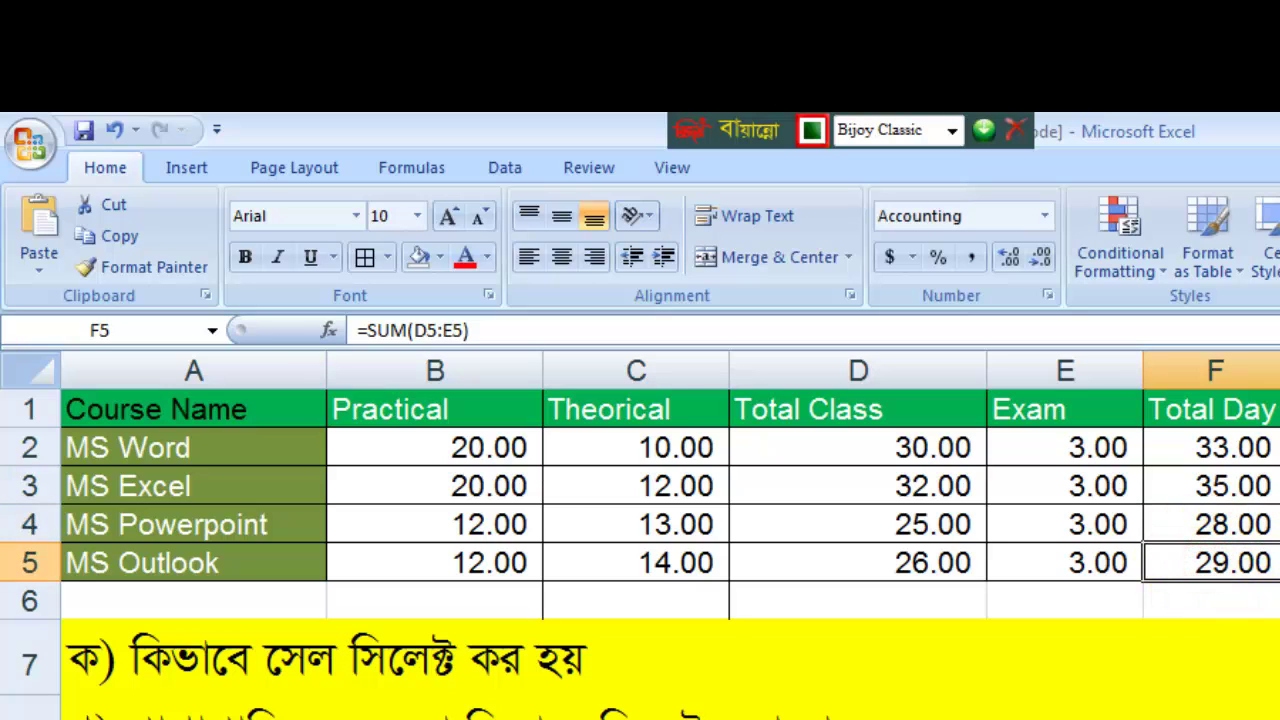
{"action": "left_click", "coordinate": [1203, 447]}
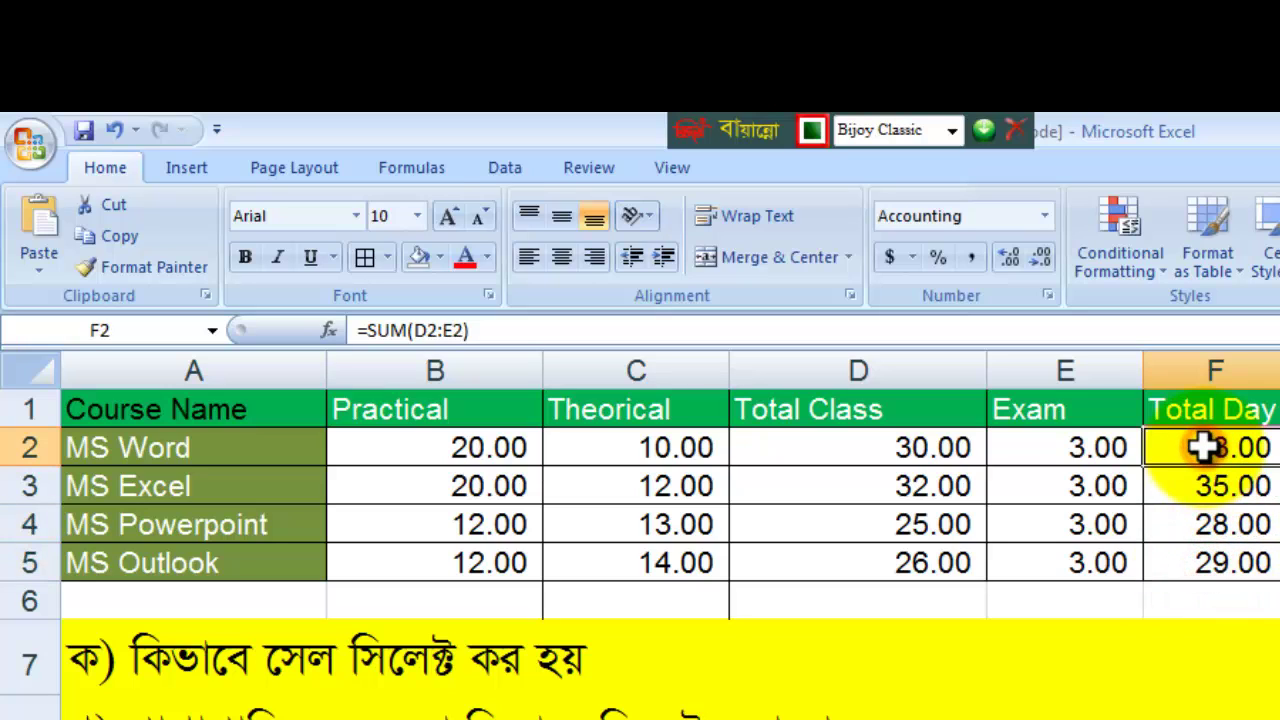
Select the non-adjacent cells B2, D3, F5 and B5 together
{"action": "key", "text": "ctrl"}
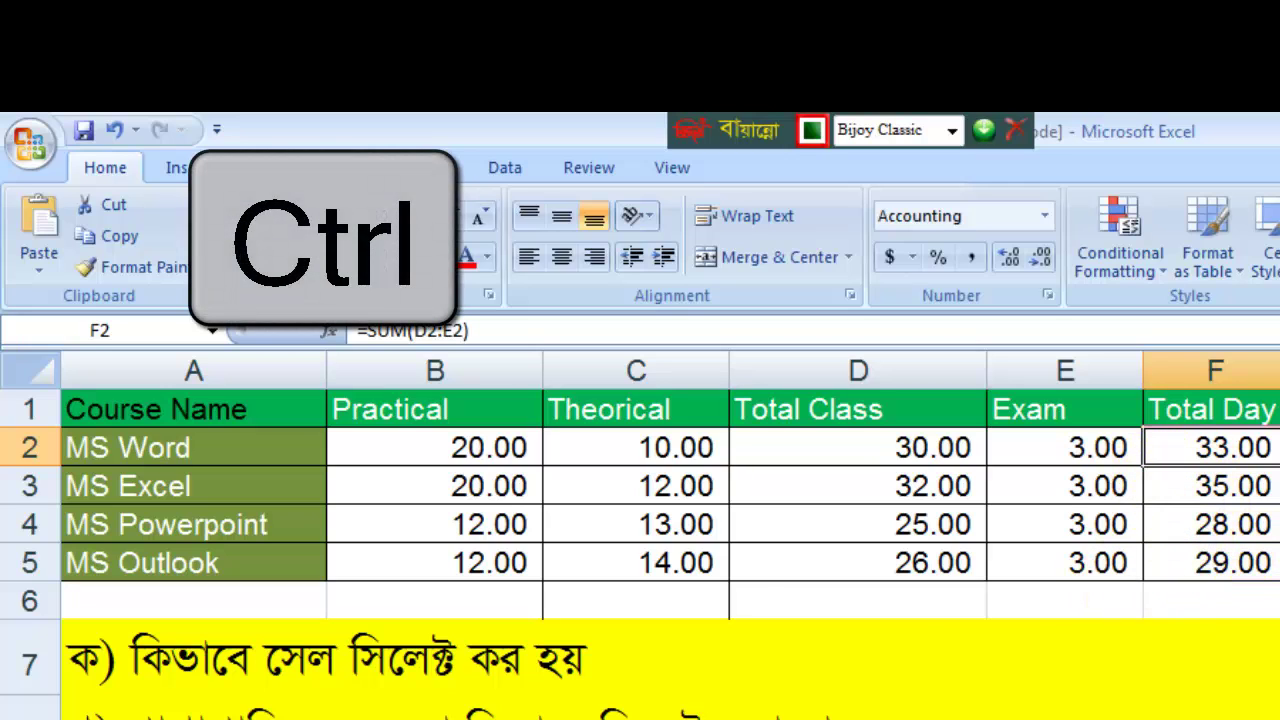
{"action": "left_click", "coordinate": [500, 446]}
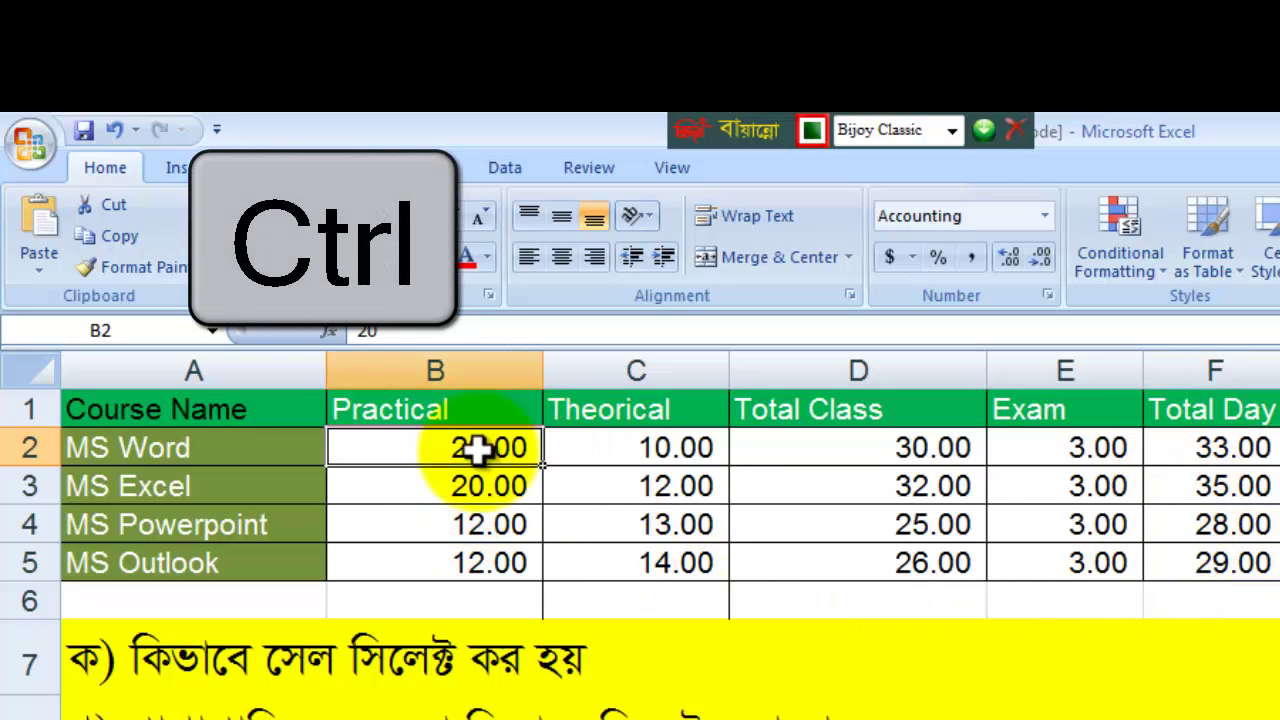
{"action": "left_click", "coordinate": [893, 484], "text": "ctrl"}
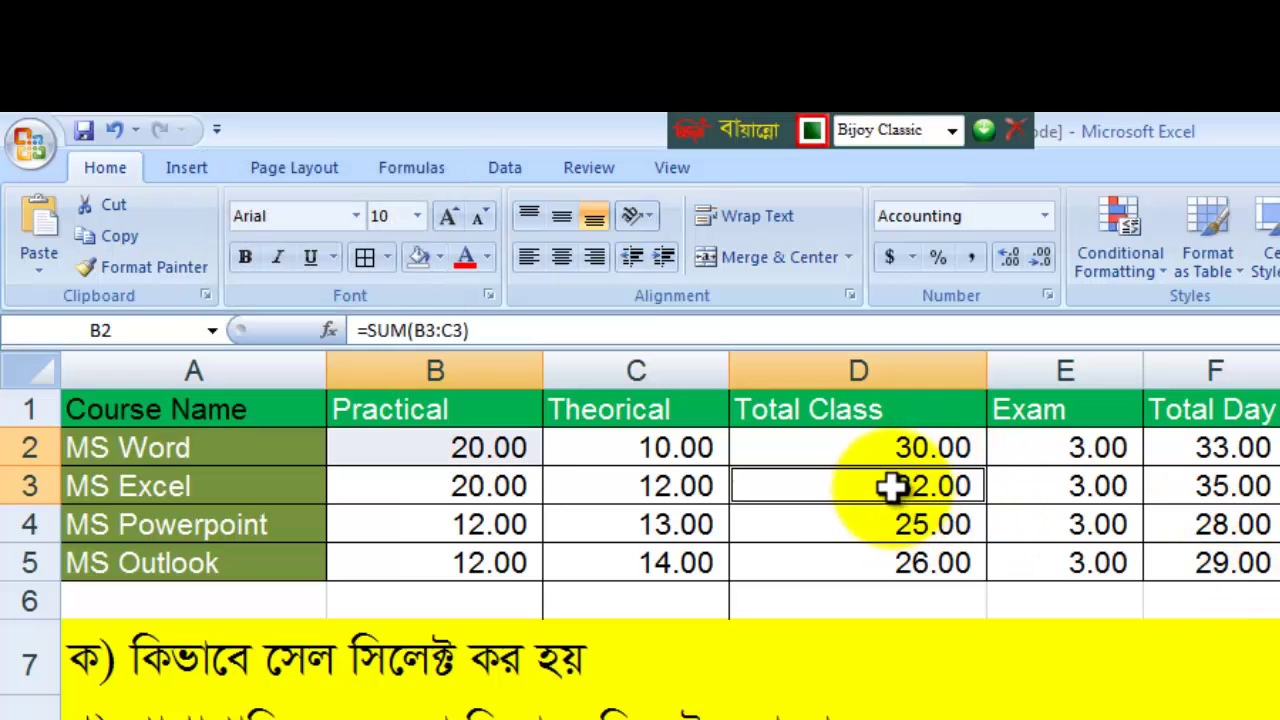
{"action": "left_click", "coordinate": [1237, 566], "text": "ctrl"}
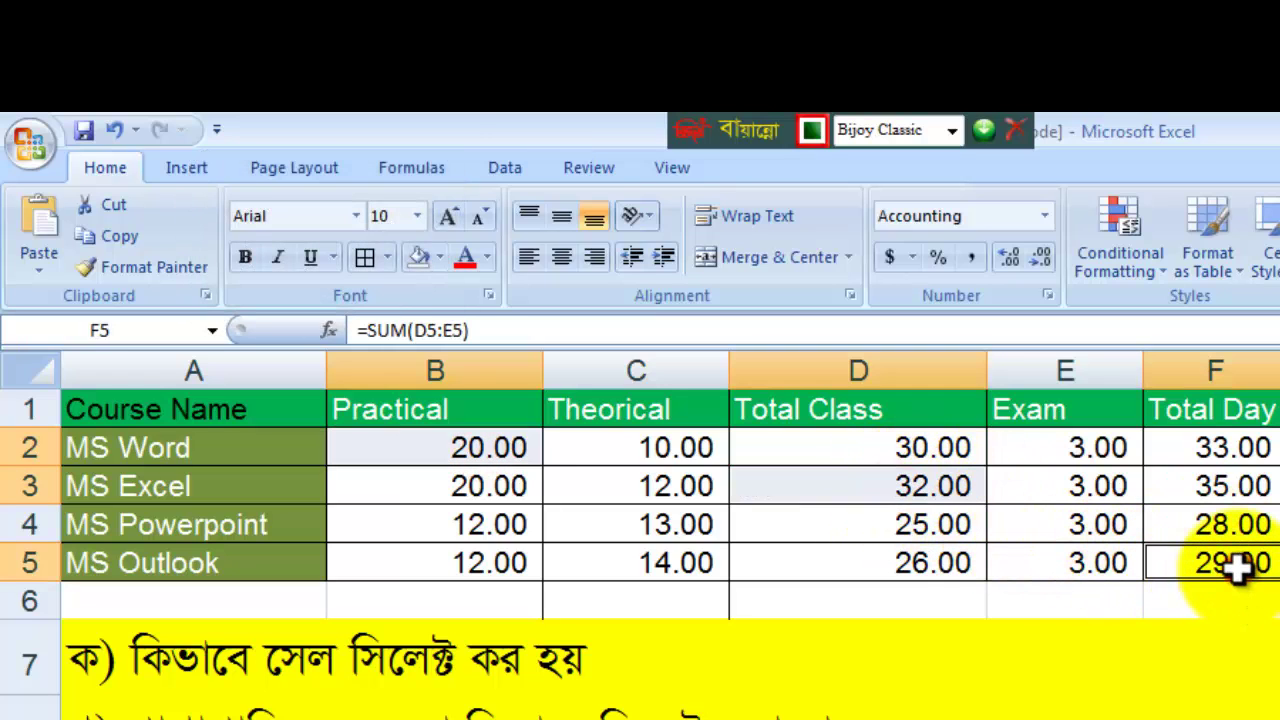
{"action": "left_click", "coordinate": [457, 563], "text": "ctrl"}
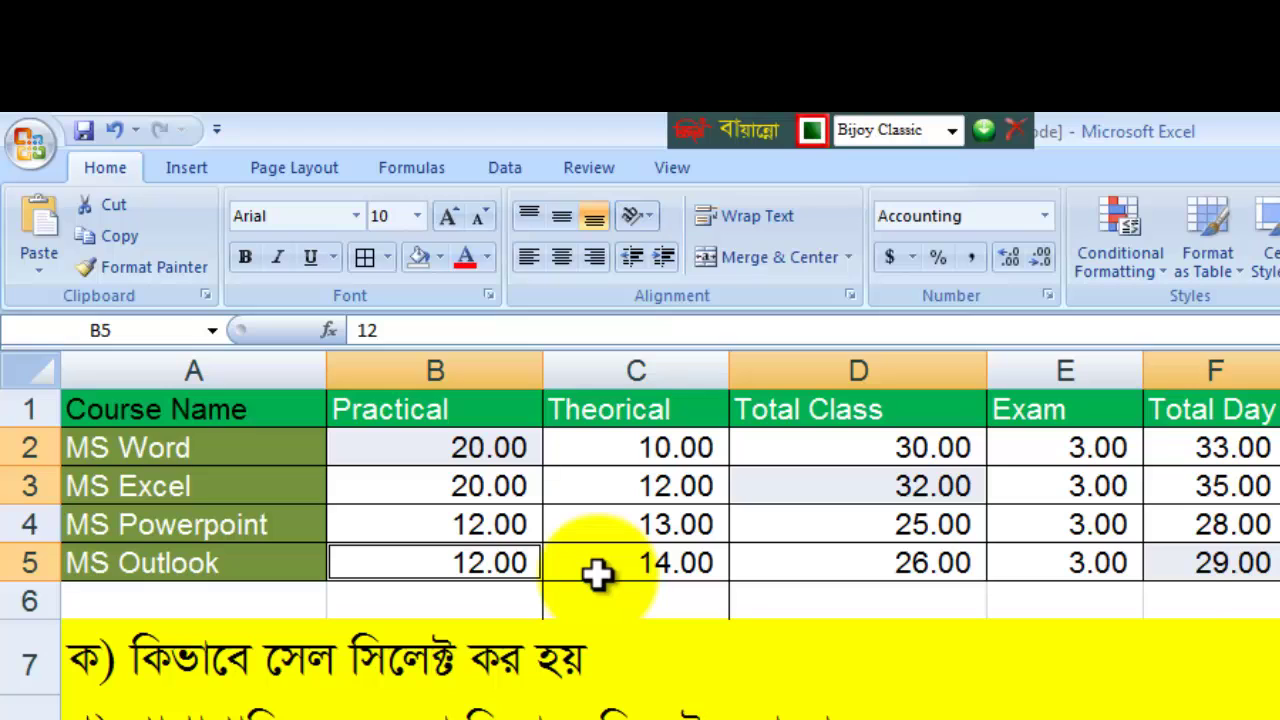
{"action": "left_click_drag", "start_coordinate": [597, 573], "coordinate": [605, 590]}
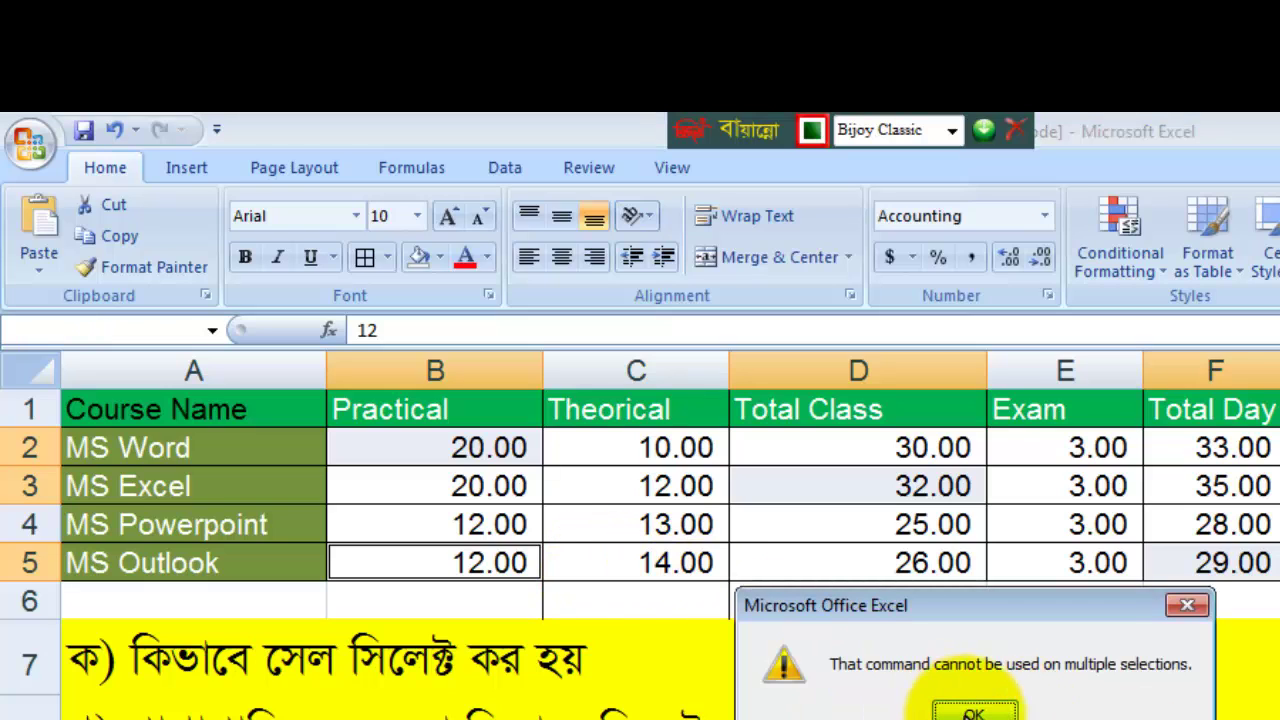
{"action": "left_click", "coordinate": [972, 712]}
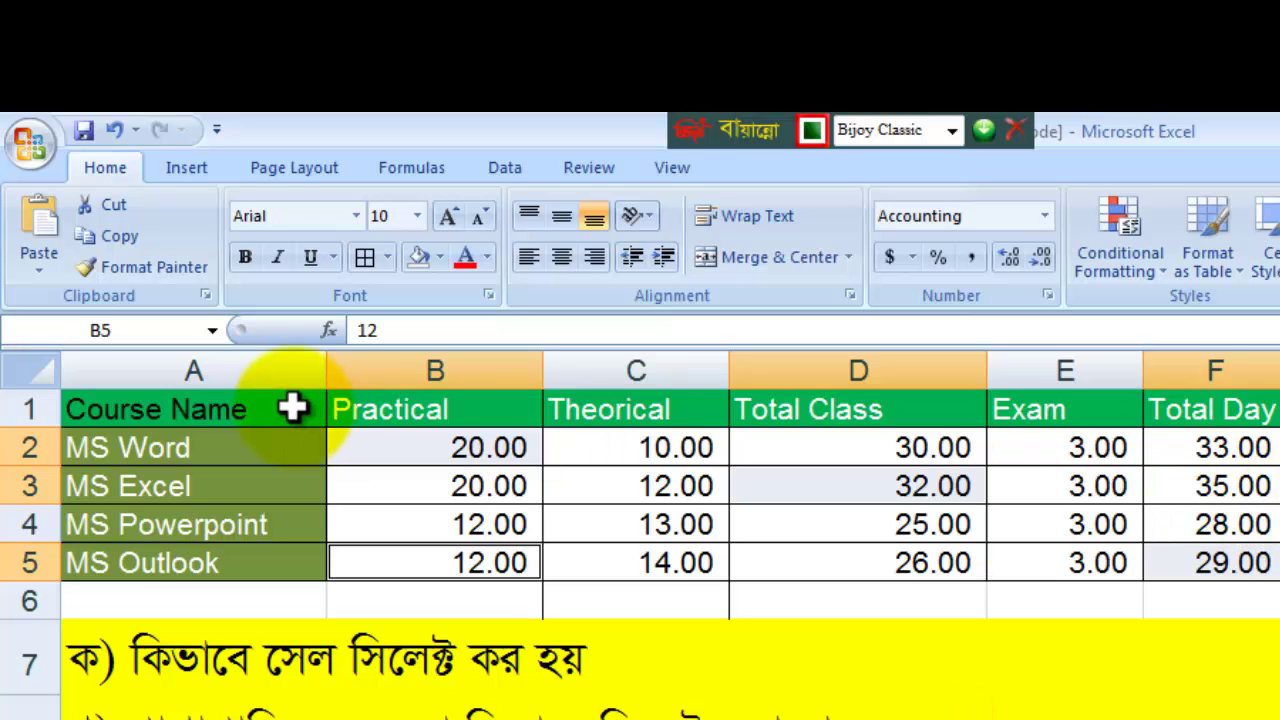
{"action": "left_click", "coordinate": [440, 257]}
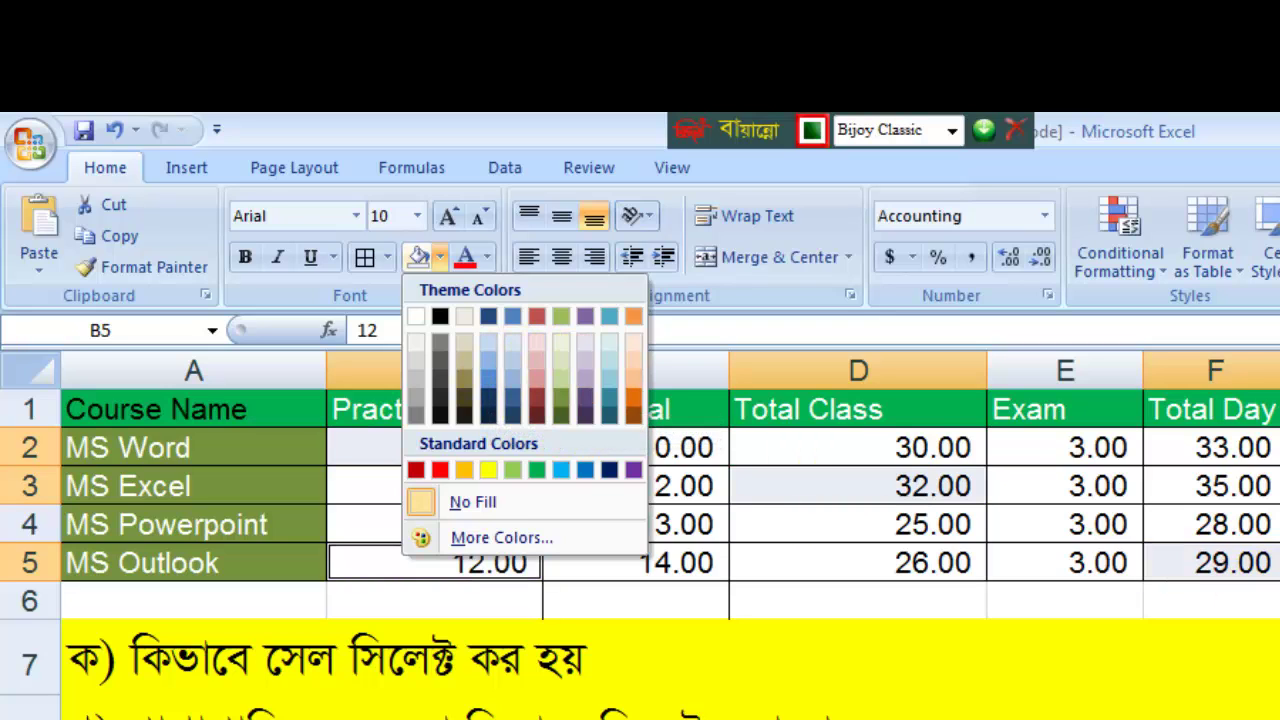
{"action": "key", "text": "Escape"}
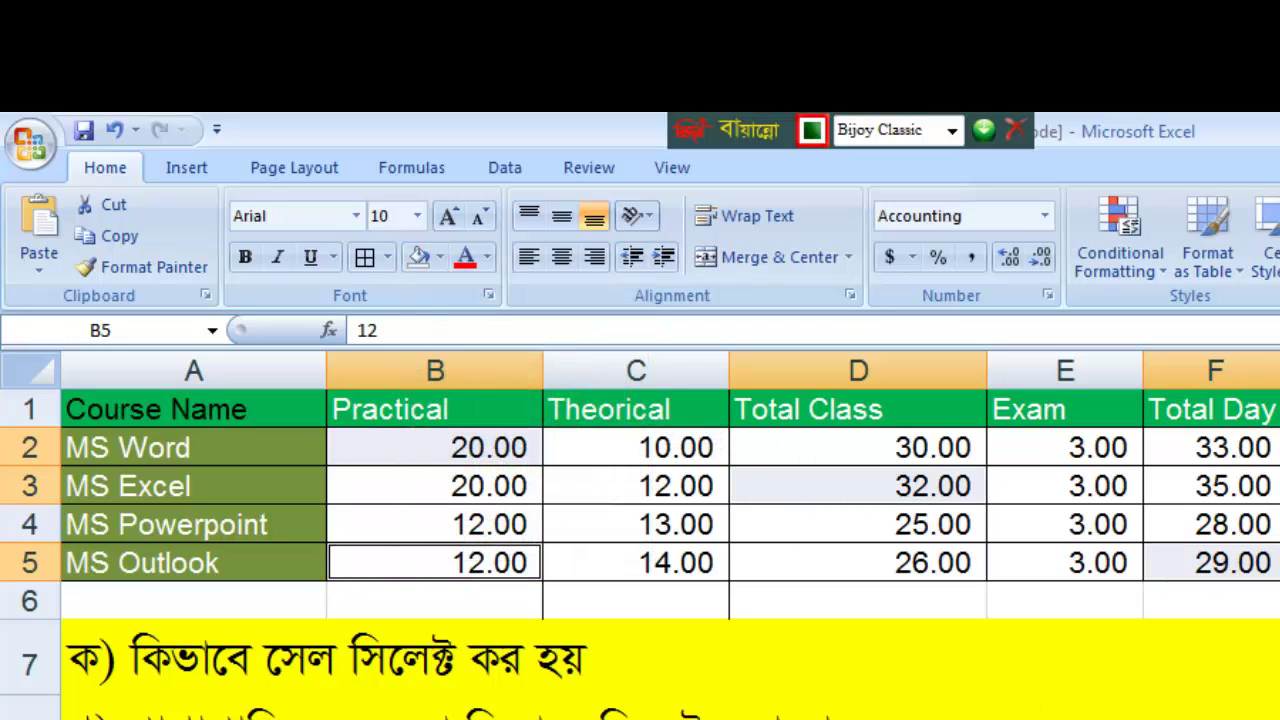
Release the multiple selection by selecting only cell A9
{"action": "left_click", "coordinate": [190, 715]}
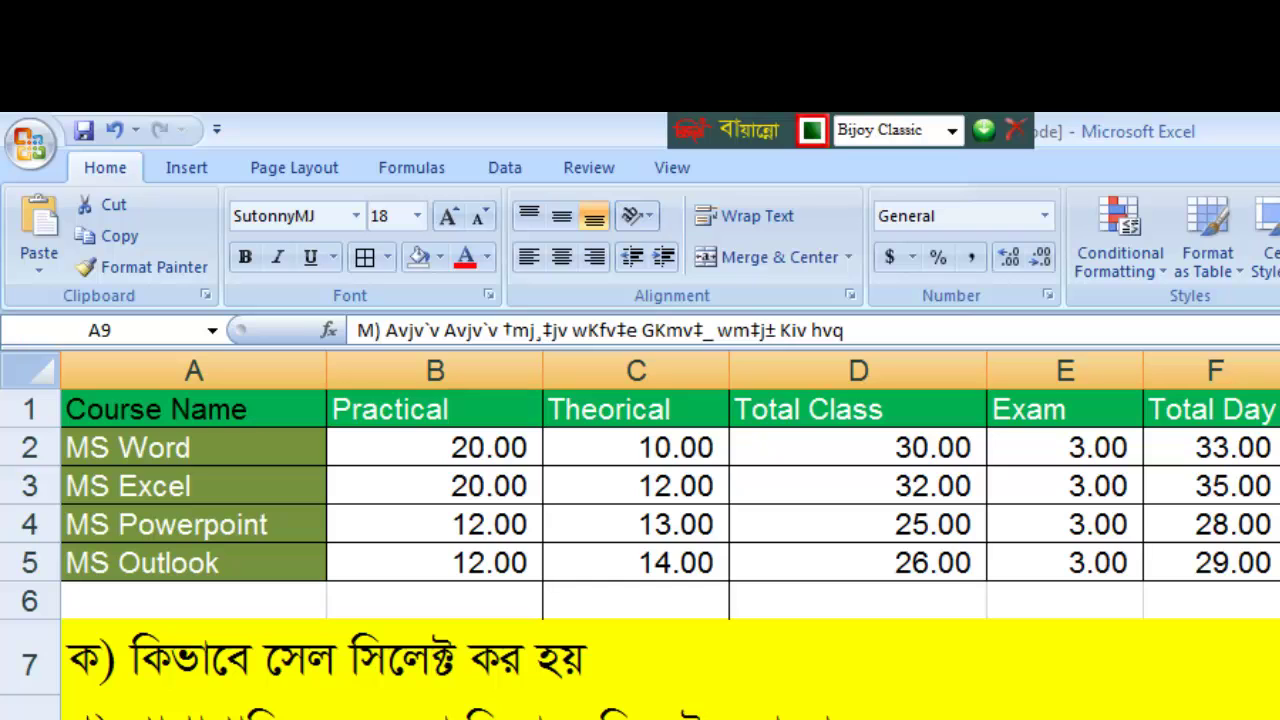
Select the whole worksheet, and release it by selecting cell A11
{"action": "left_click", "coordinate": [1275, 600]}
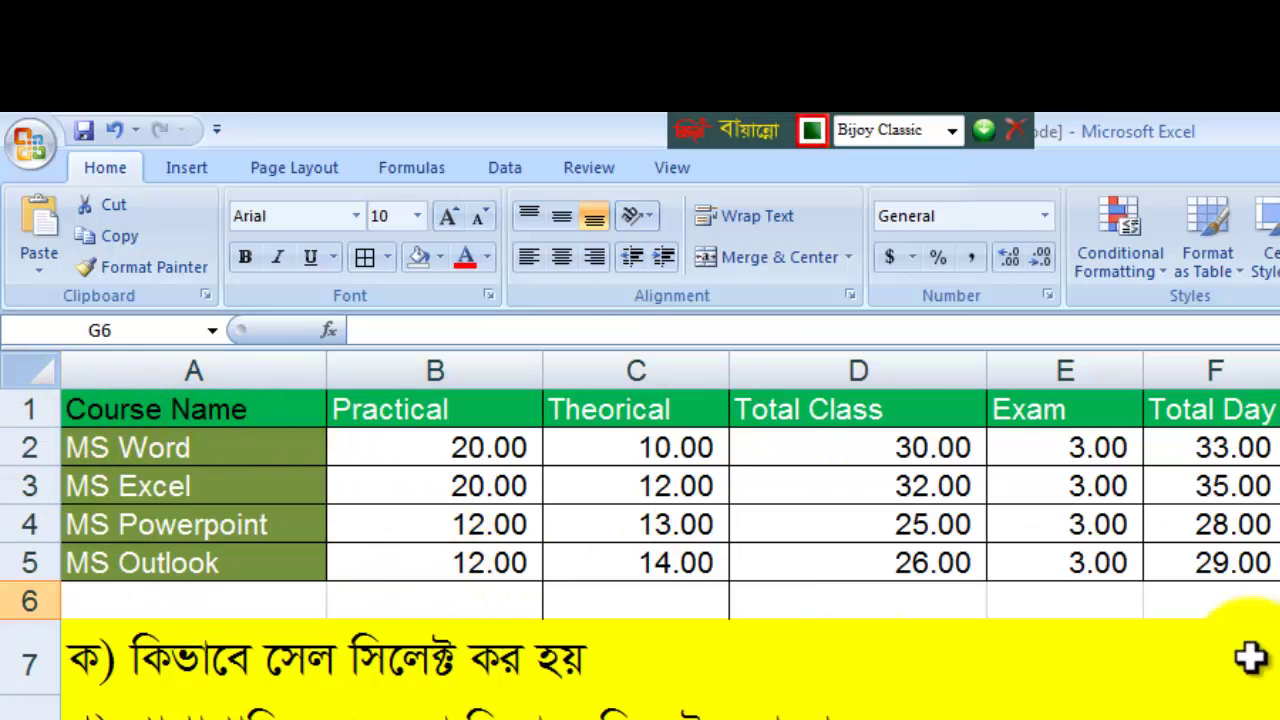
{"action": "key", "text": "Down"}
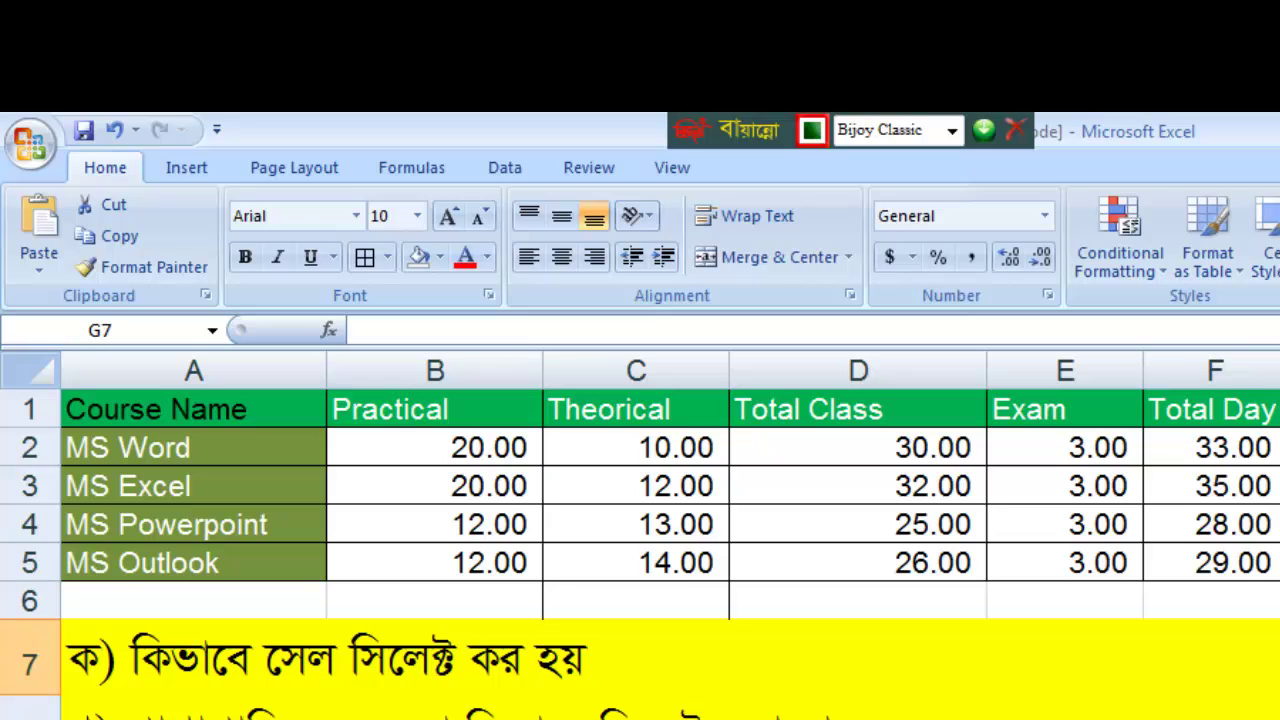
{"action": "left_click", "coordinate": [34, 368]}
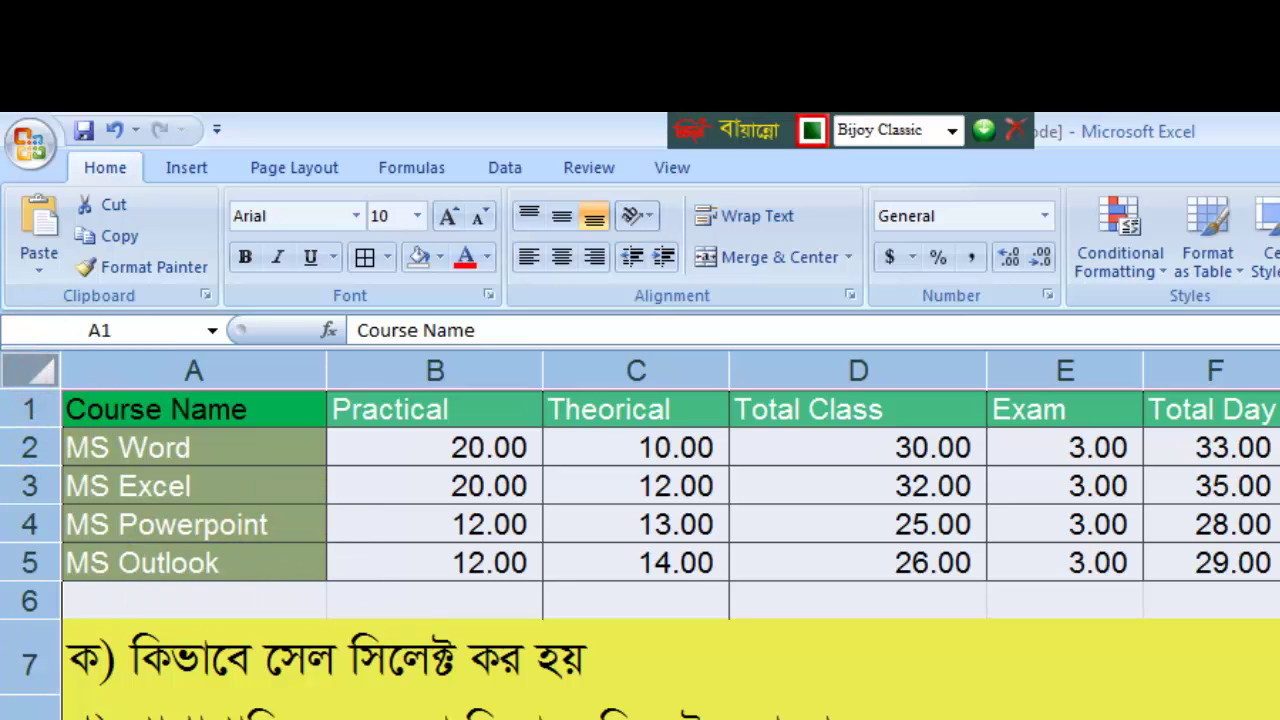
{"action": "left_click", "coordinate": [406, 716]}
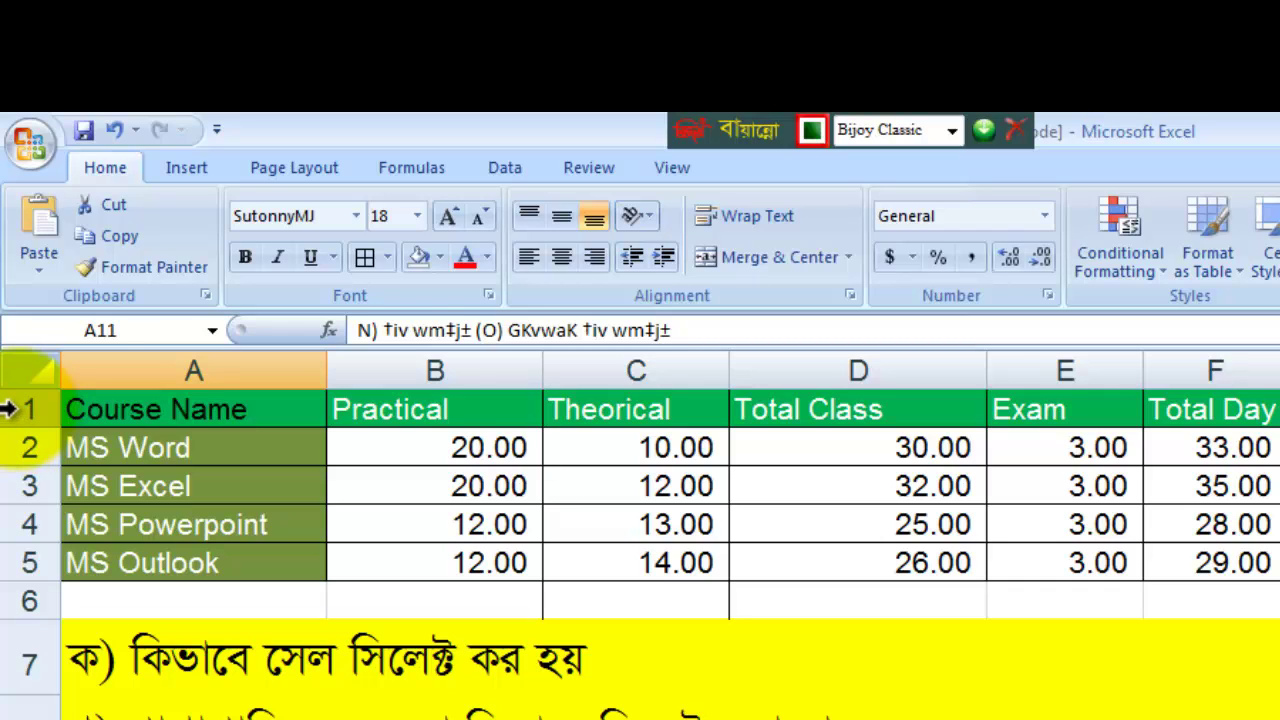
Select the entire row 1 on its own, release it, and select the adjacent rows 1 to 4 together
{"action": "left_click", "coordinate": [8, 409]}
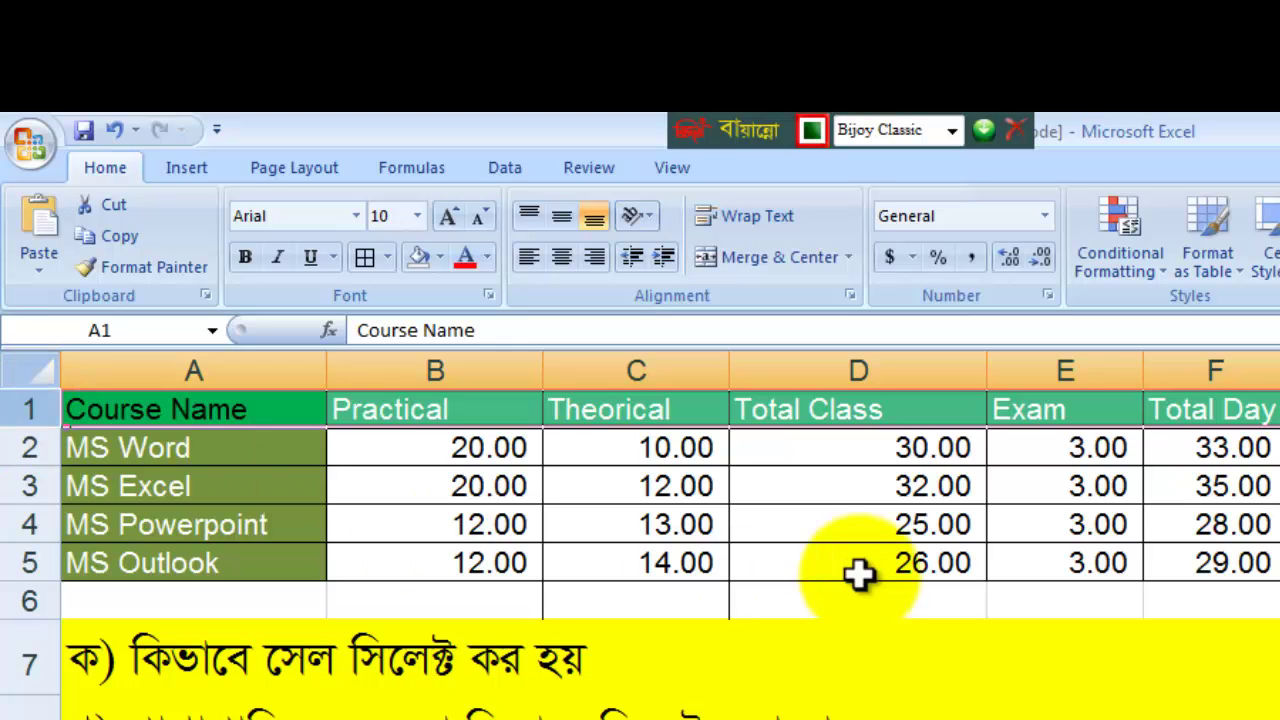
{"action": "left_click", "coordinate": [1279, 524]}
{"action": "left_click_drag", "start_coordinate": [17, 413], "coordinate": [55, 594]}
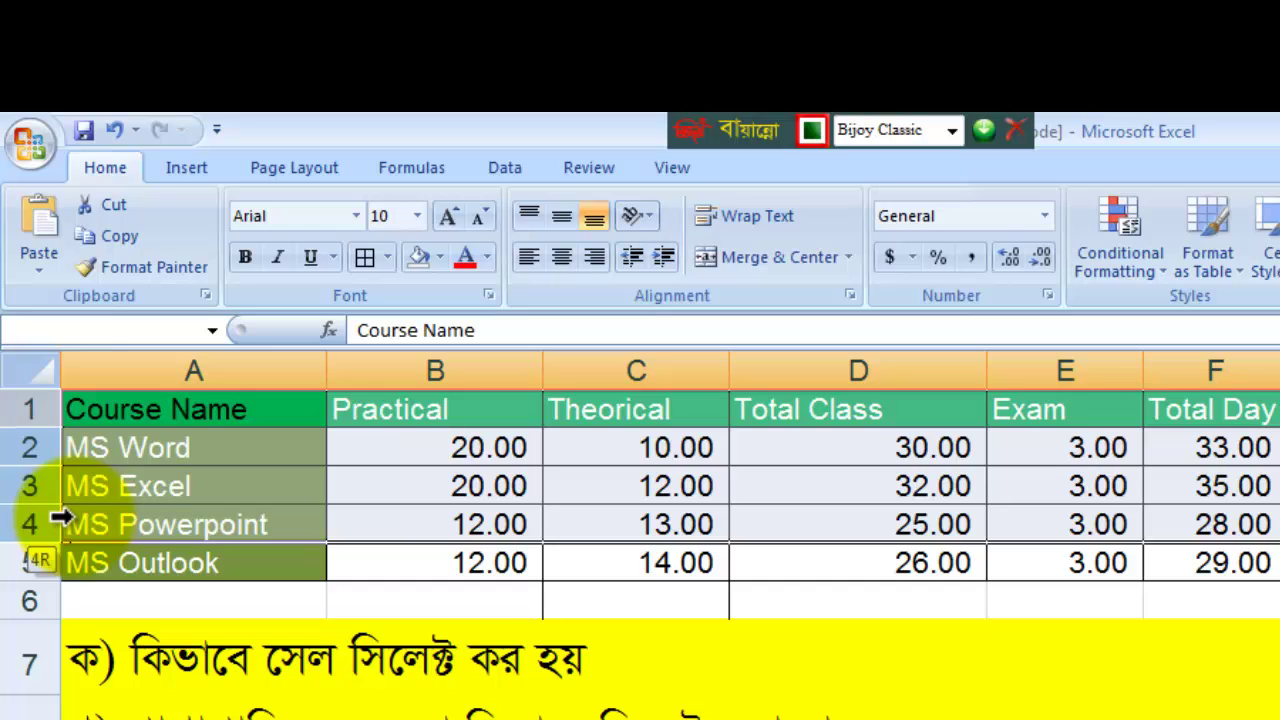
{"action": "left_click_drag", "start_coordinate": [60, 516], "coordinate": [40, 516]}
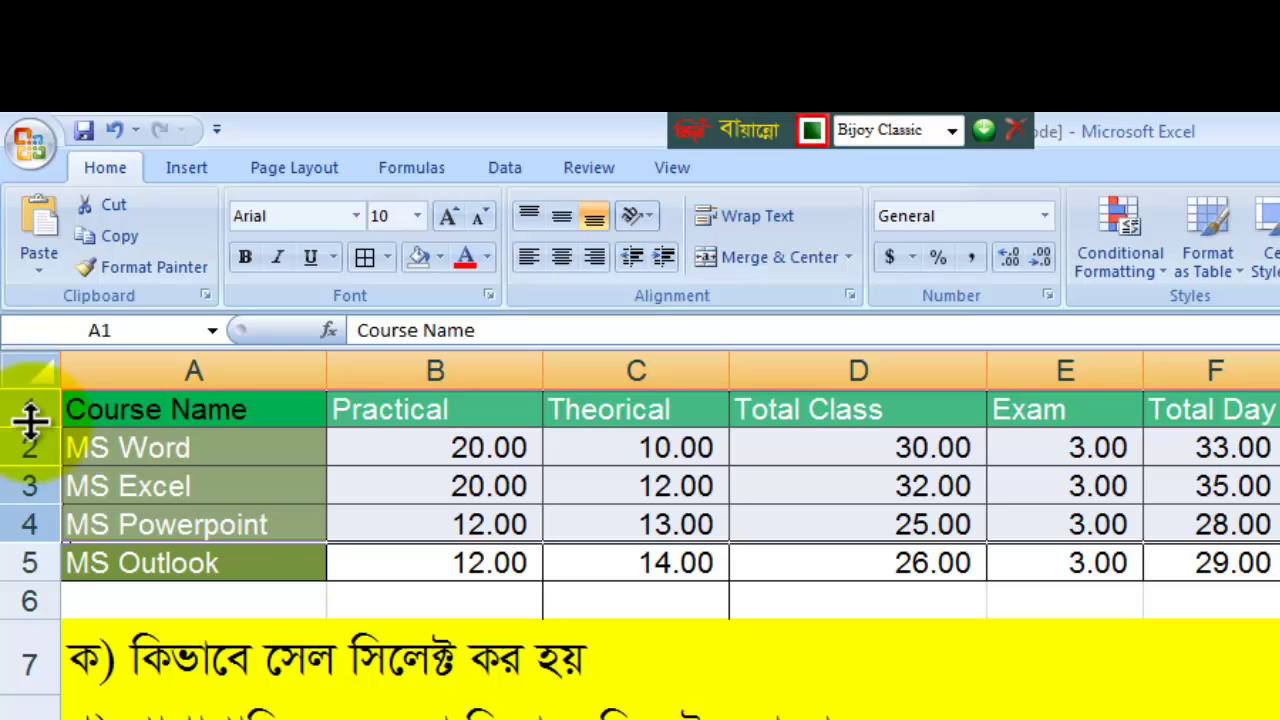
Repeat the row selection from row 1 alone to the adjacent rows 1 to 3, and release it at cell G7
{"action": "left_click", "coordinate": [22, 410]}
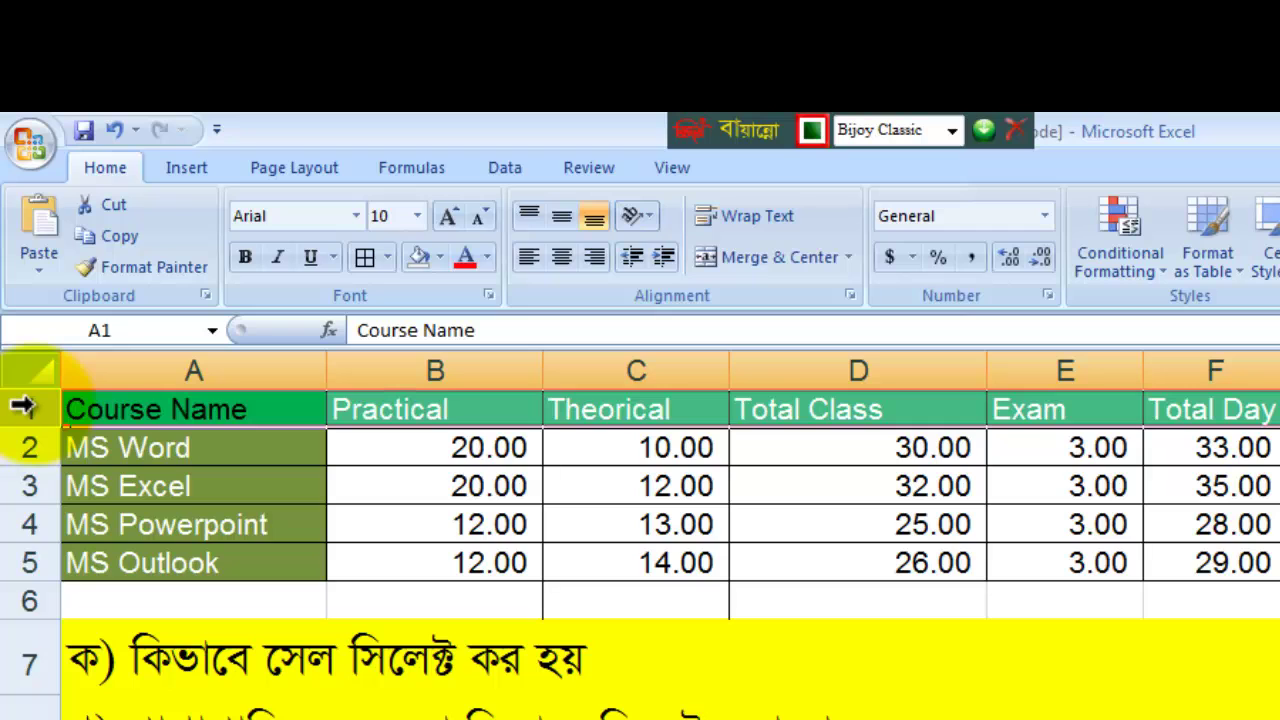
{"action": "left_click_drag", "start_coordinate": [22, 405], "coordinate": [25, 605]}
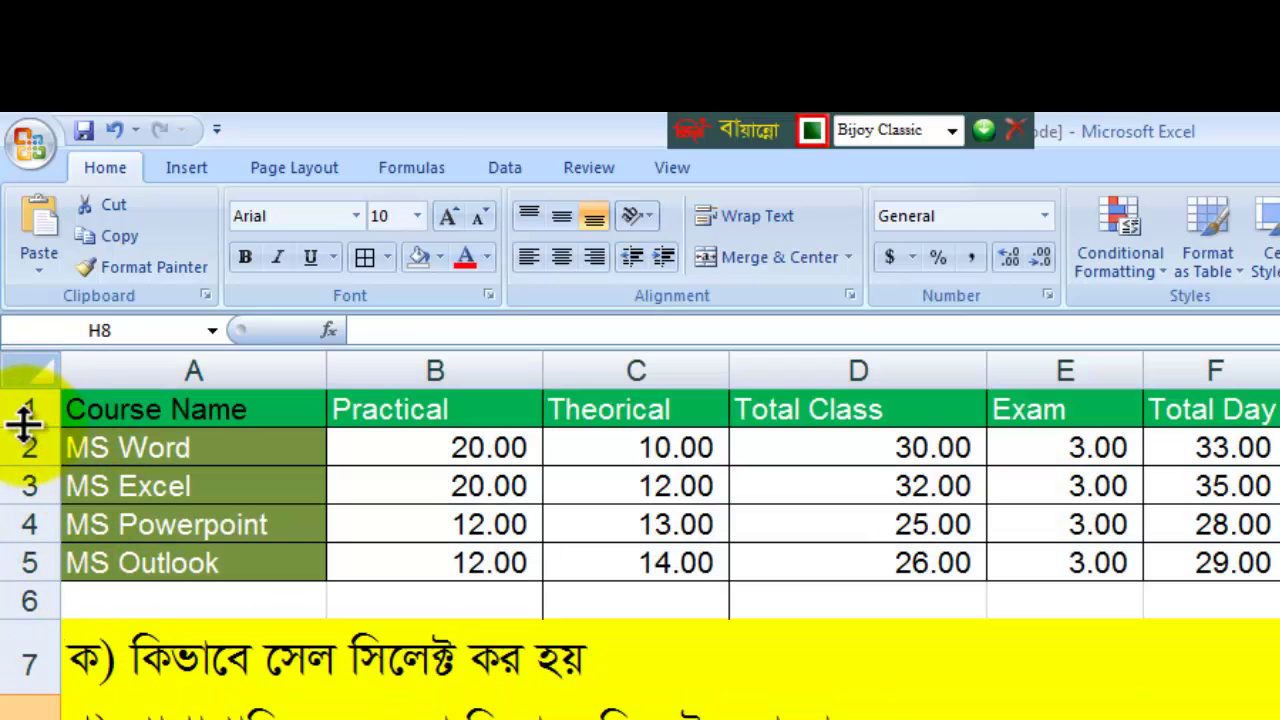
{"action": "left_click", "coordinate": [18, 410]}
{"action": "left_click_drag", "start_coordinate": [18, 410], "coordinate": [23, 486]}
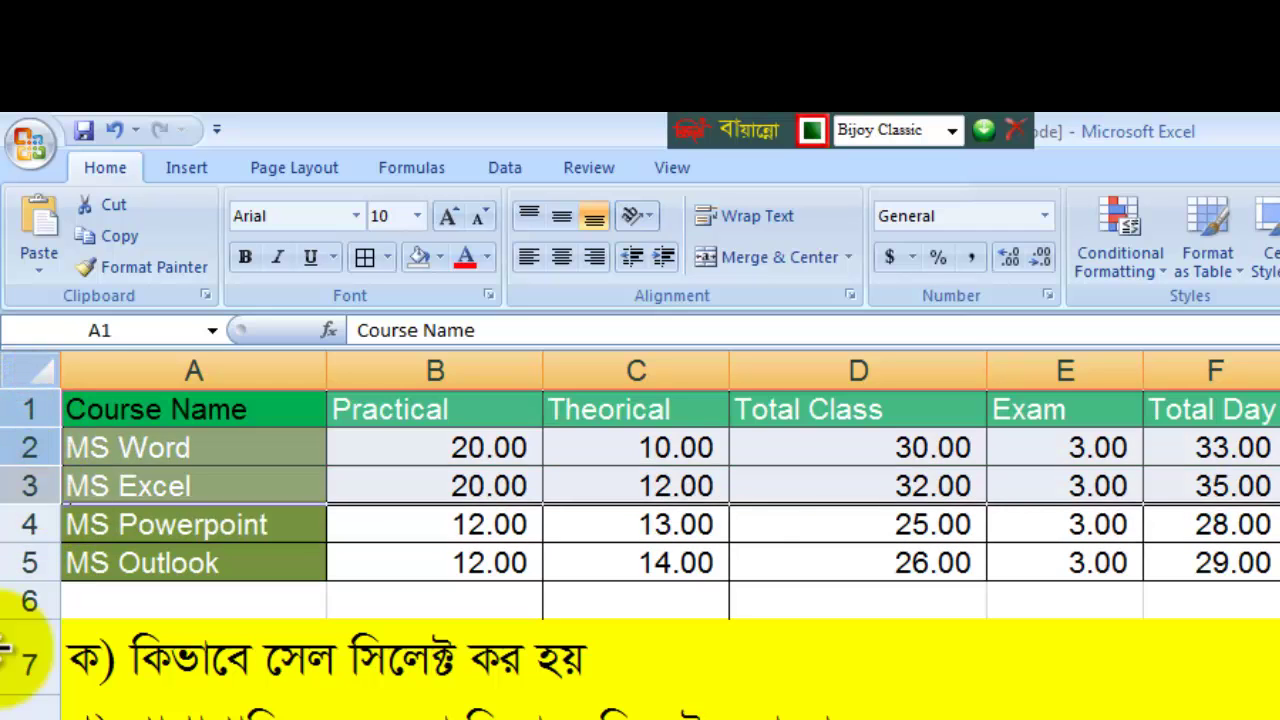
{"action": "left_click", "coordinate": [1278, 650]}
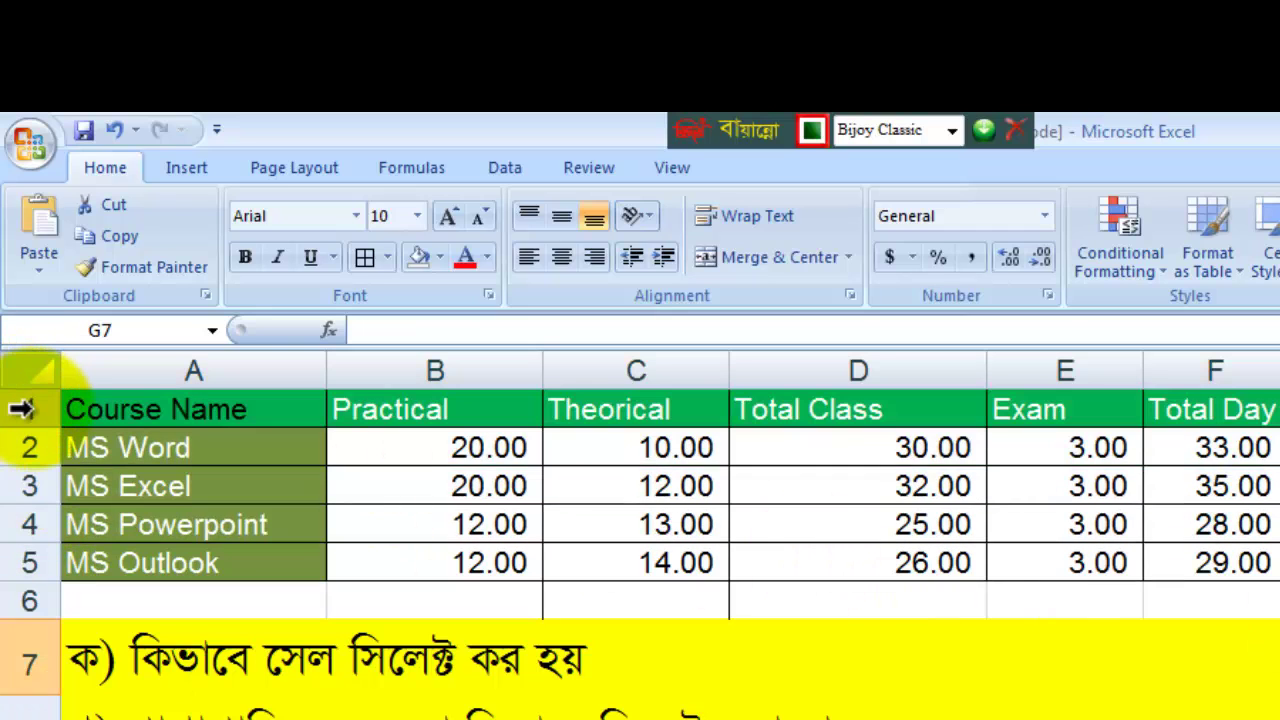
Copy the non-adjacent rows 1 to 3 and 7 to 9 together, and paste them starting at cell A20
{"action": "left_click_drag", "start_coordinate": [20, 408], "coordinate": [23, 486]}
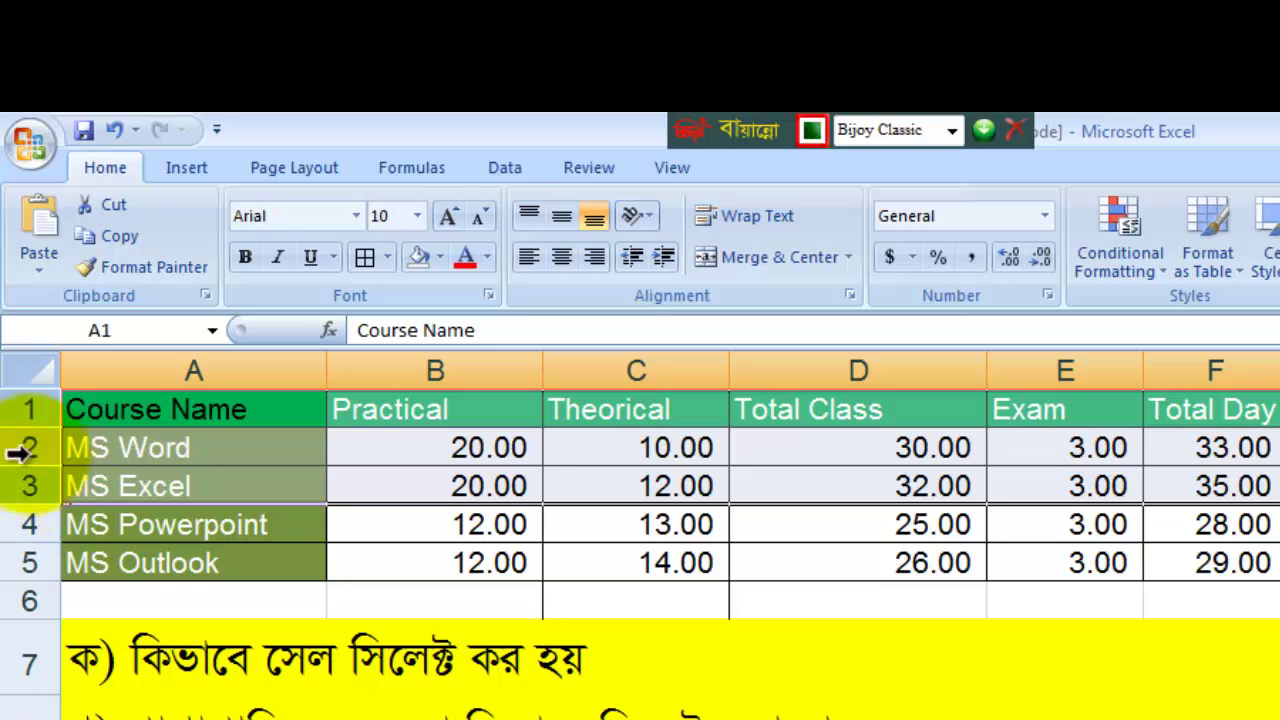
{"action": "left_click", "coordinate": [25, 659]}
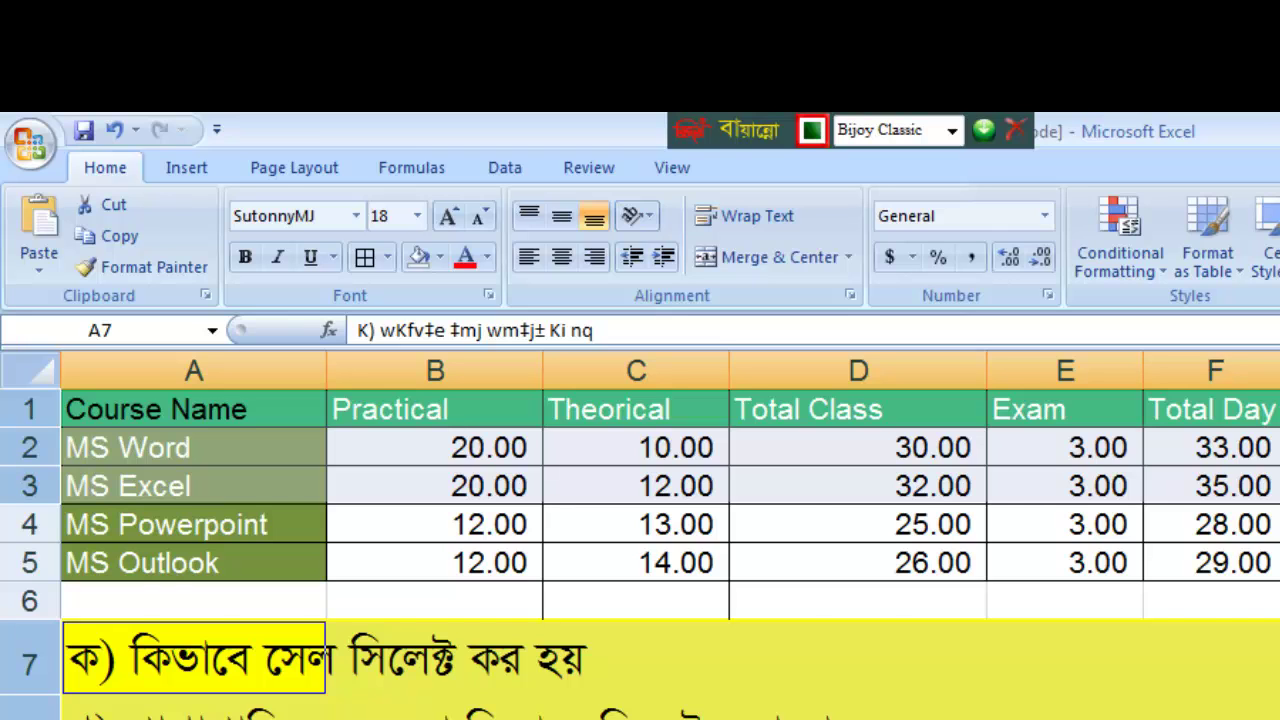
{"action": "key", "text": "ctrl+c"}
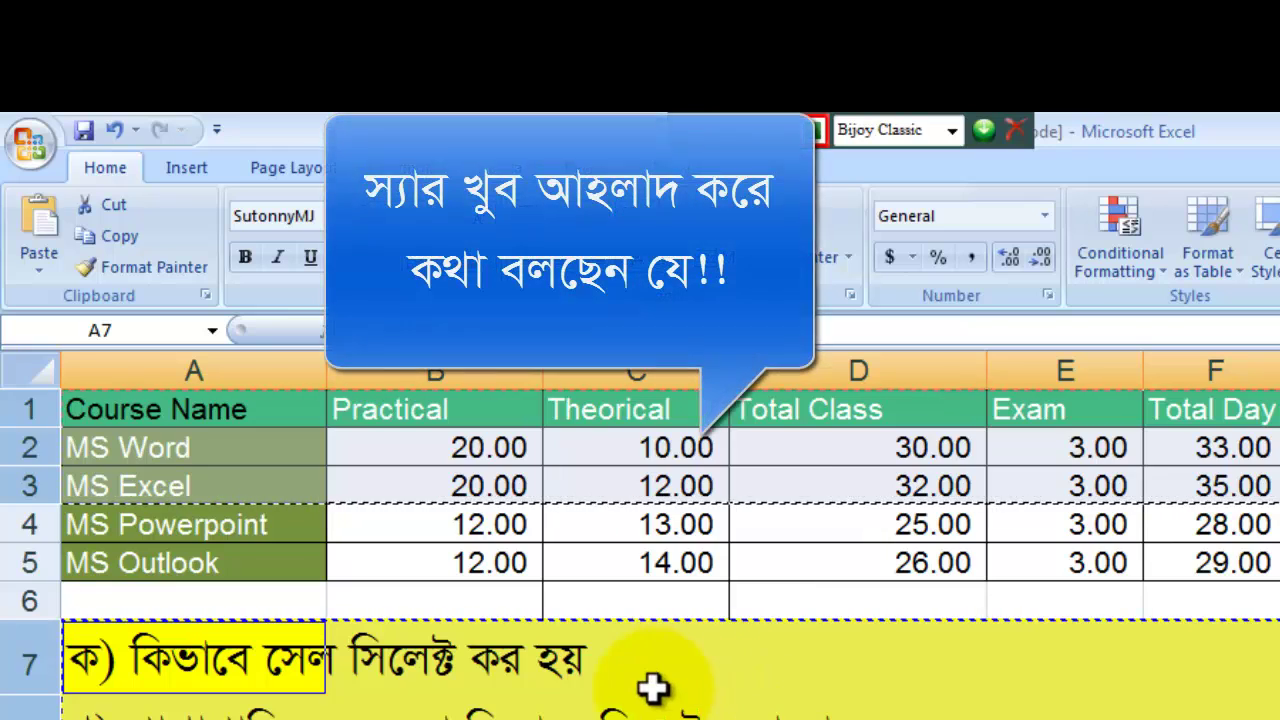
{"action": "scroll", "coordinate": [654, 686], "scroll_direction": "down", "scroll_amount": 5}
{"action": "left_click", "coordinate": [72, 637]}
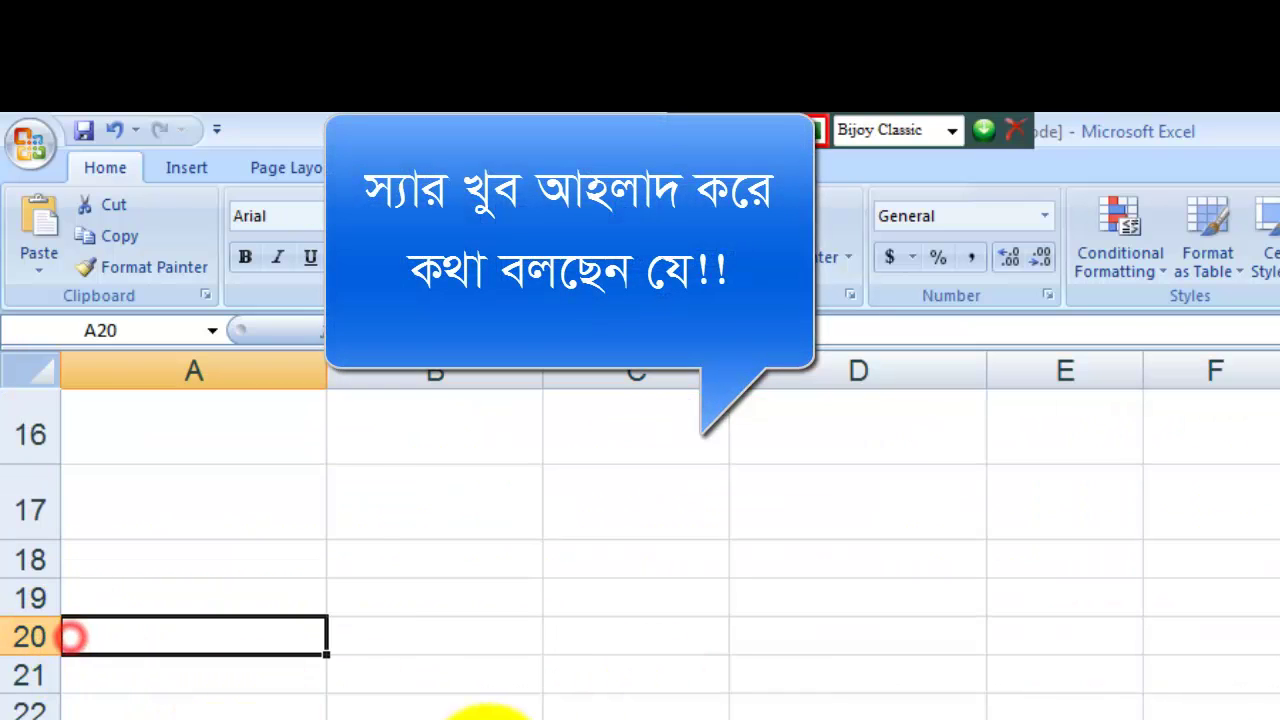
{"action": "key", "text": "ctrl+v"}
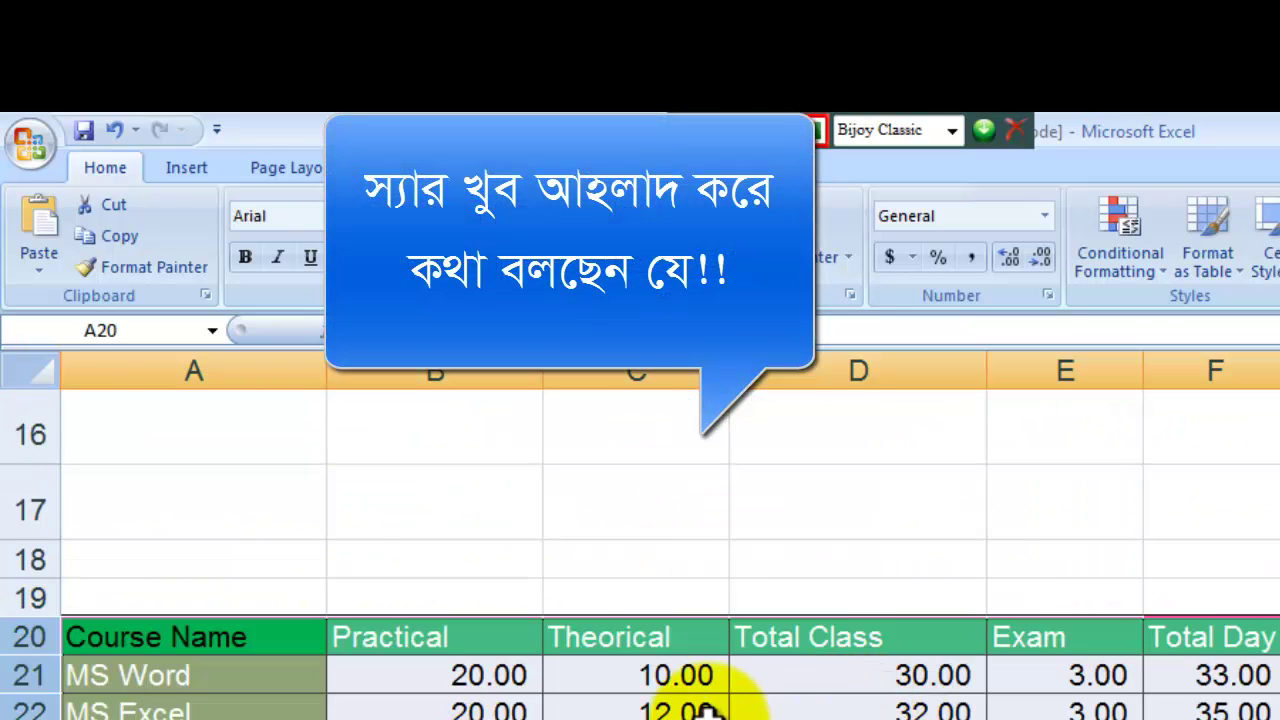
Compare the rows pasted from row 20 with the original rows, and clear the copy marking, ending on cell H8
{"action": "scroll", "coordinate": [714, 700], "scroll_direction": "up", "scroll_amount": 5}
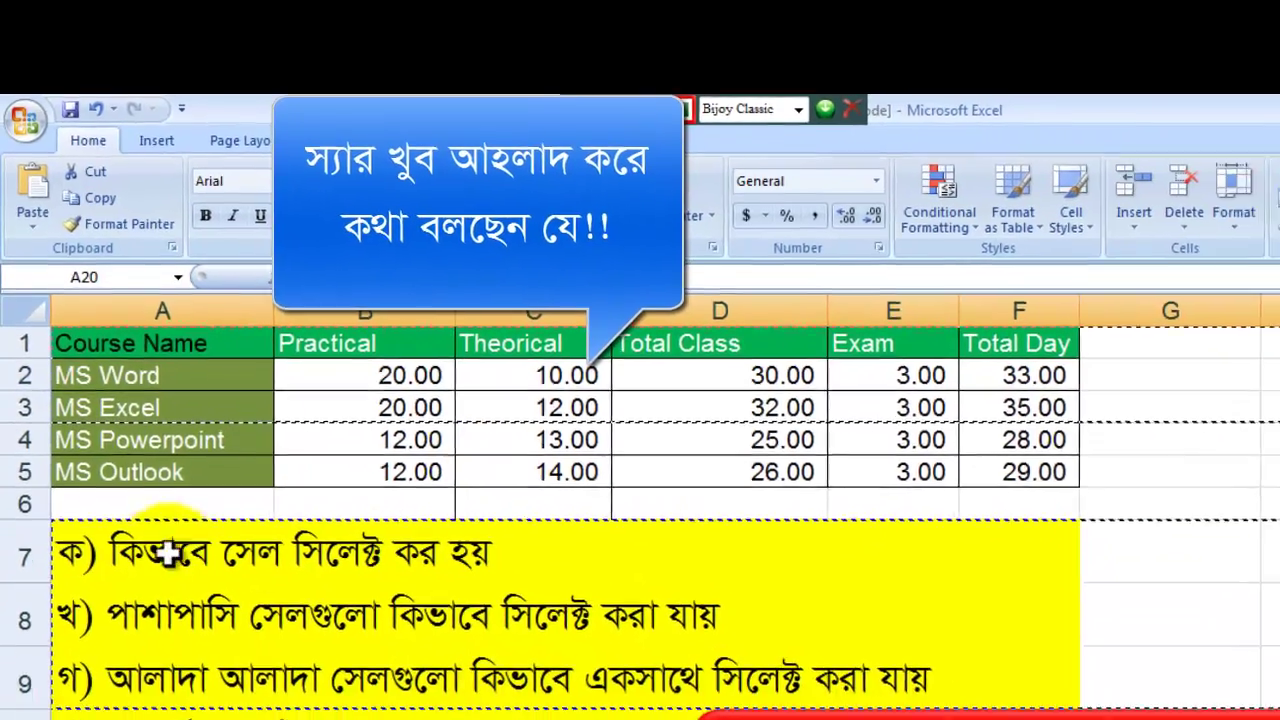
{"action": "scroll", "coordinate": [165, 560], "scroll_direction": "down", "scroll_amount": 4}
{"action": "scroll", "coordinate": [162, 567], "scroll_direction": "down", "scroll_amount": 3}
{"action": "scroll", "coordinate": [134, 486], "scroll_direction": "up", "scroll_amount": 3}
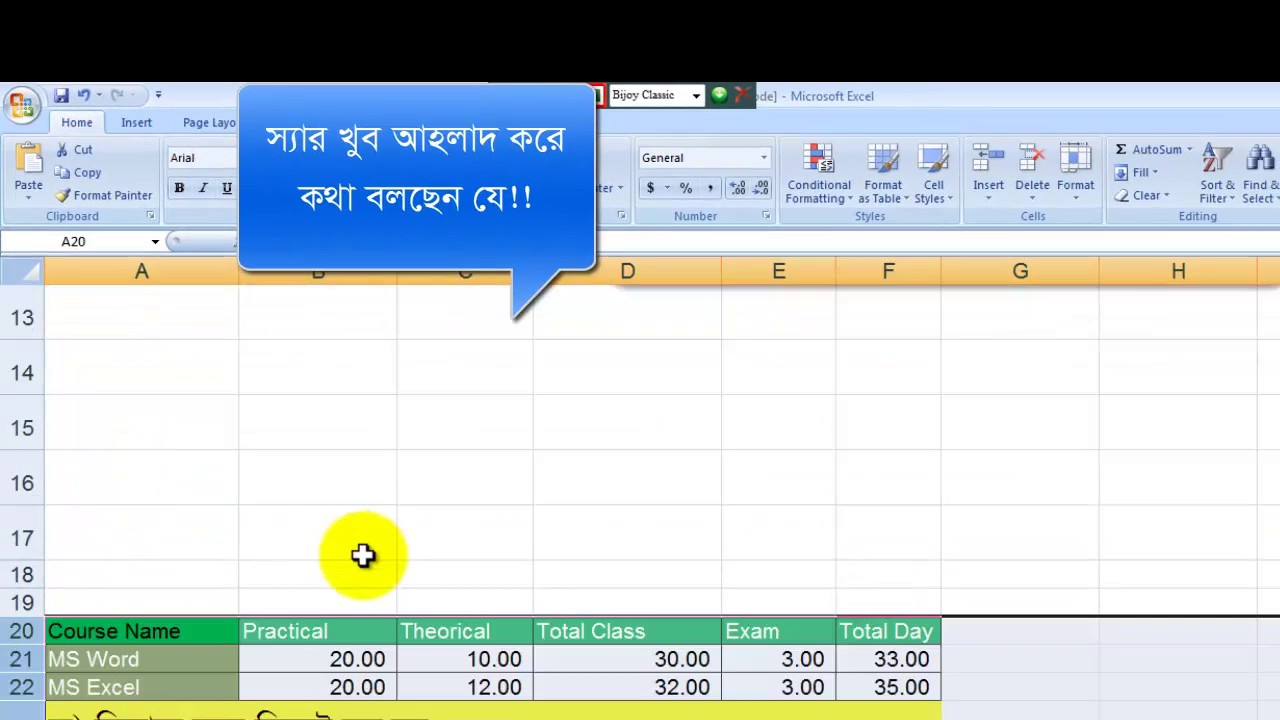
{"action": "scroll", "coordinate": [374, 556], "scroll_direction": "up", "scroll_amount": 4}
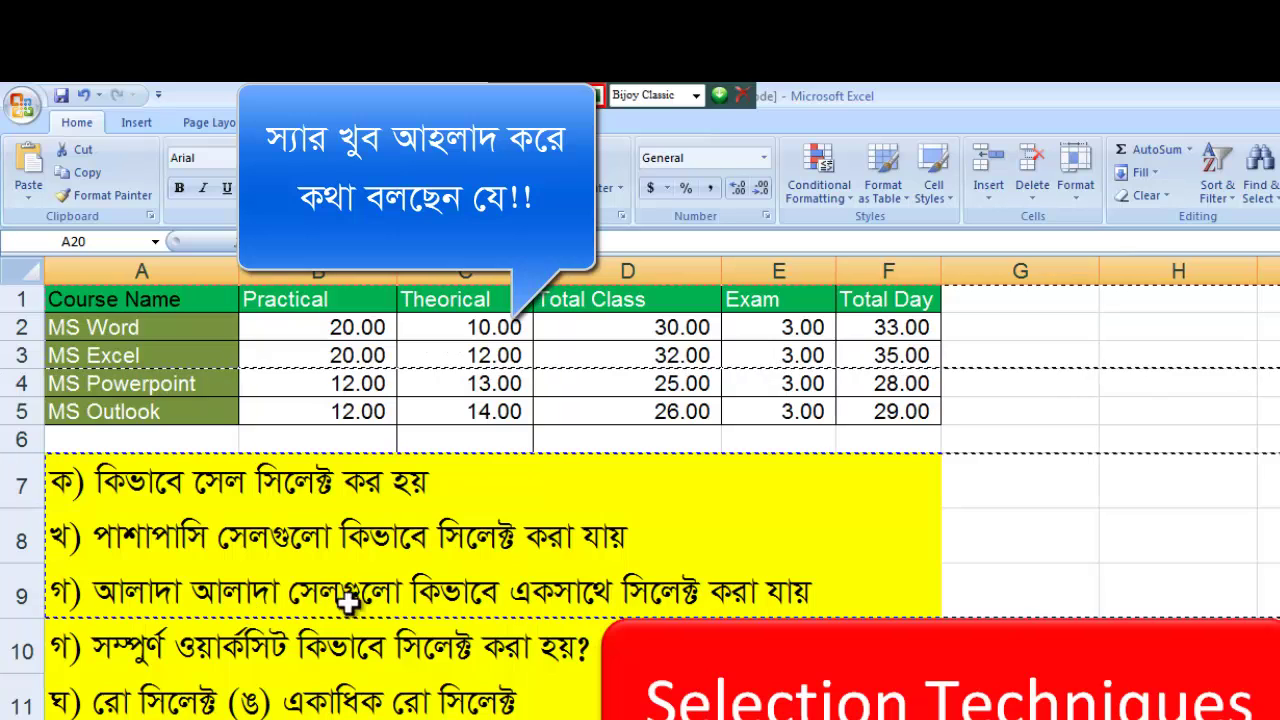
{"action": "scroll", "coordinate": [103, 646], "scroll_direction": "down", "scroll_amount": 2}
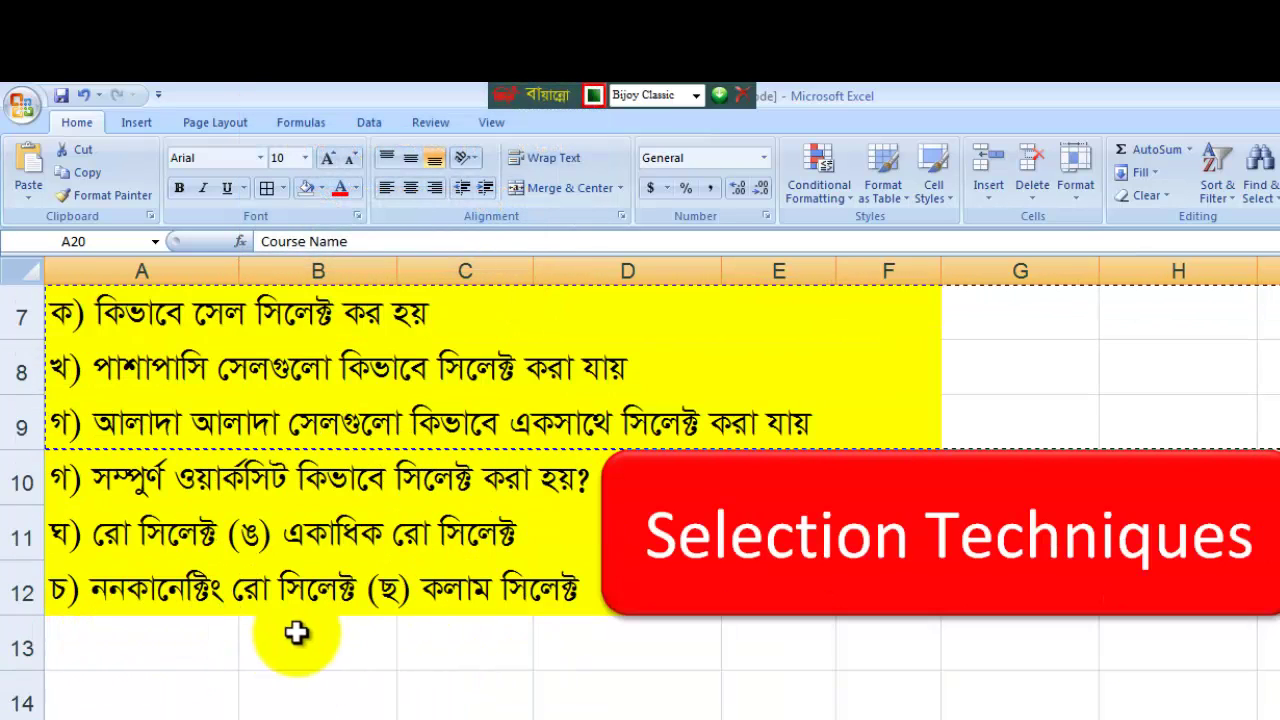
{"action": "left_click", "coordinate": [471, 594]}
{"action": "left_click", "coordinate": [694, 686]}
{"action": "scroll", "coordinate": [660, 660], "scroll_direction": "up", "scroll_amount": 2}
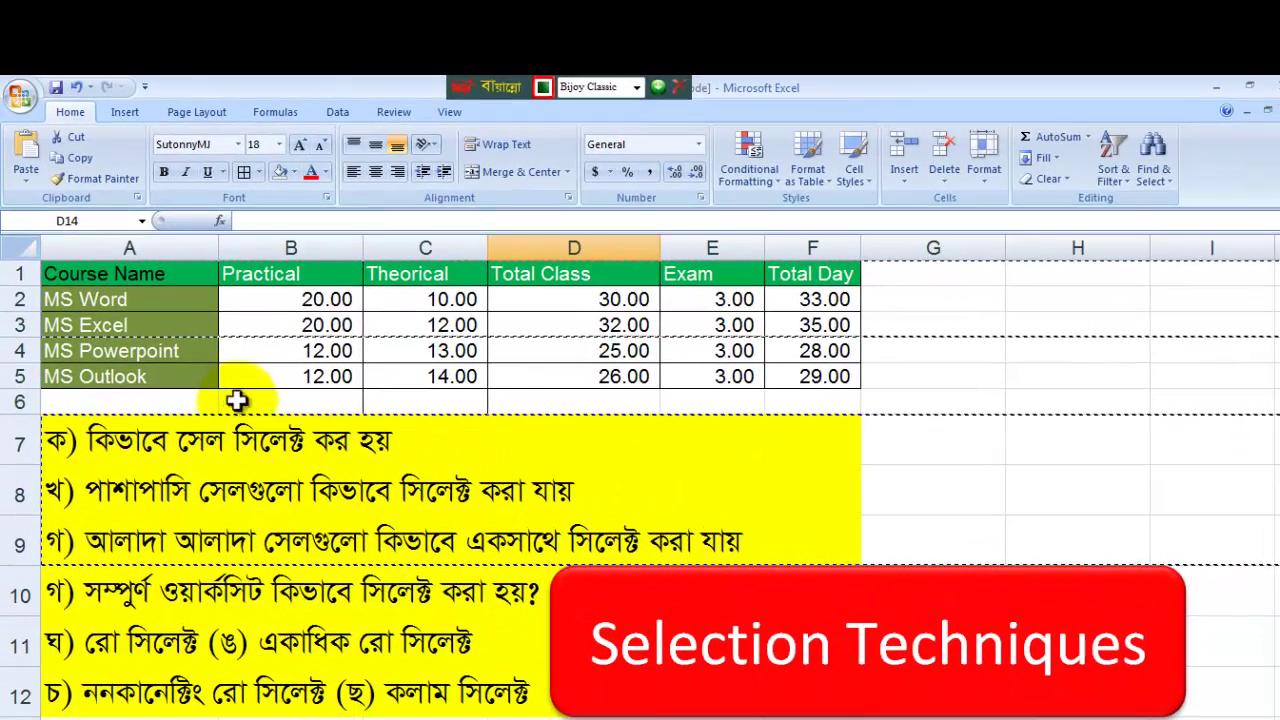
{"action": "left_click", "coordinate": [237, 400]}
{"action": "left_click", "coordinate": [1100, 470]}
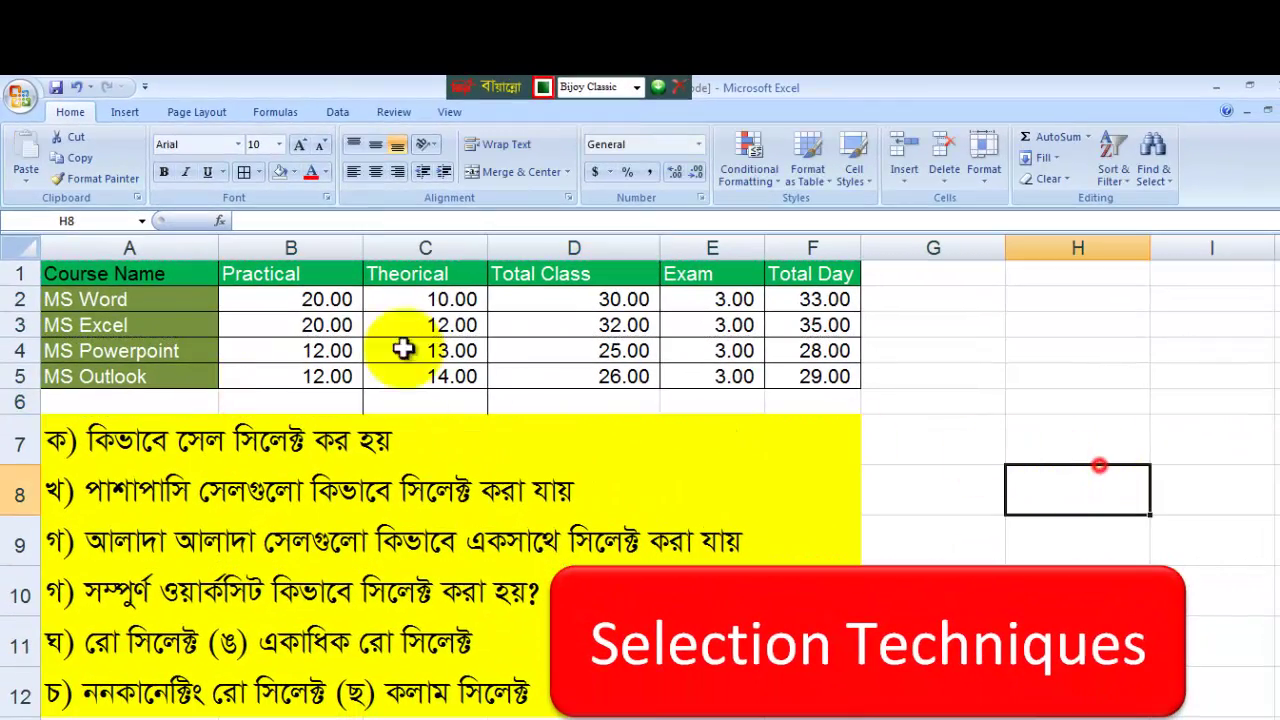
Select the entire column A, and extend the selection to the adjacent columns A and B
{"action": "left_click", "coordinate": [135, 240]}
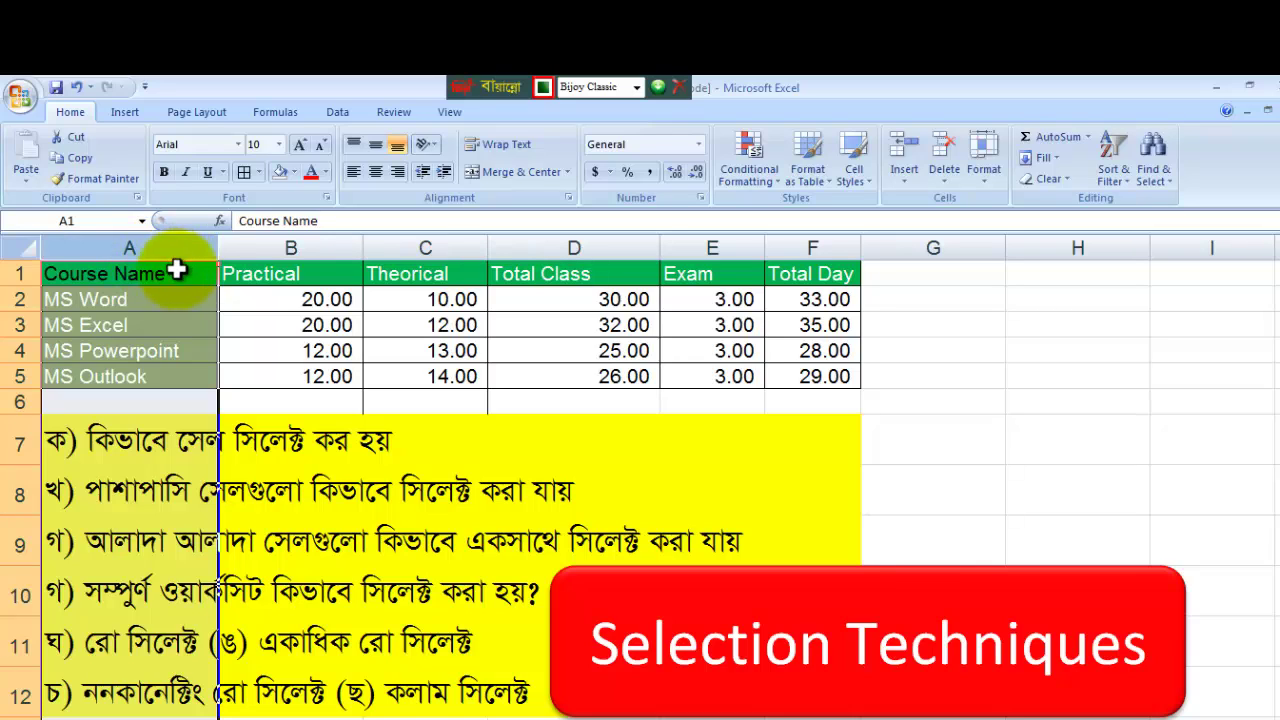
{"action": "left_click_drag", "start_coordinate": [140, 245], "coordinate": [251, 243]}
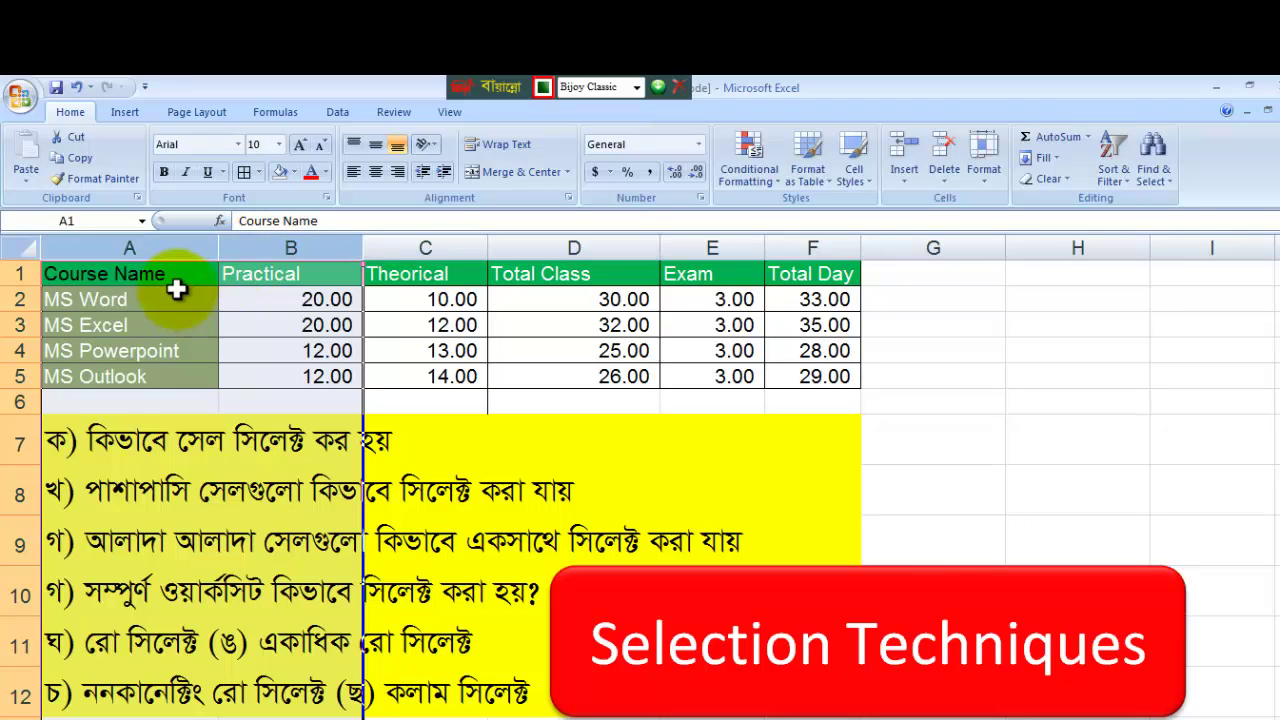
Select the non-adjacent columns A, D, E and H together, and view the fill colour choices without applying one
{"action": "left_click", "coordinate": [142, 240]}
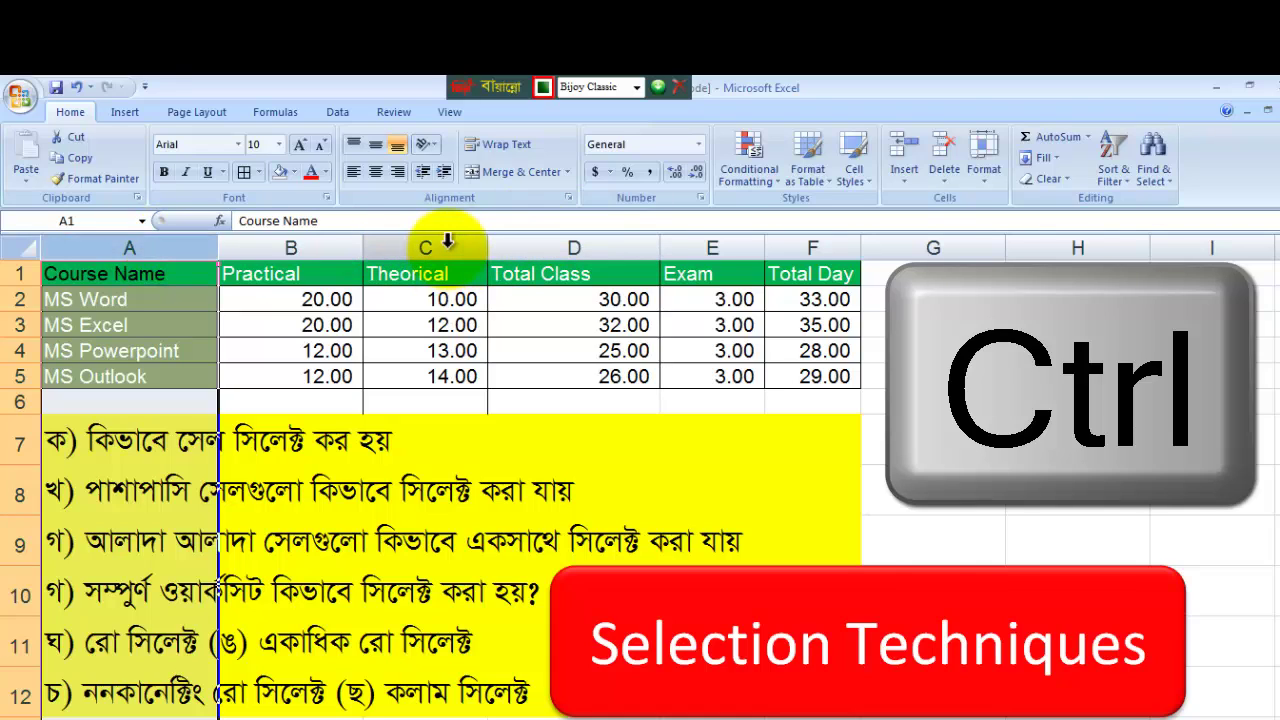
{"action": "left_click", "coordinate": [579, 246], "text": "ctrl"}
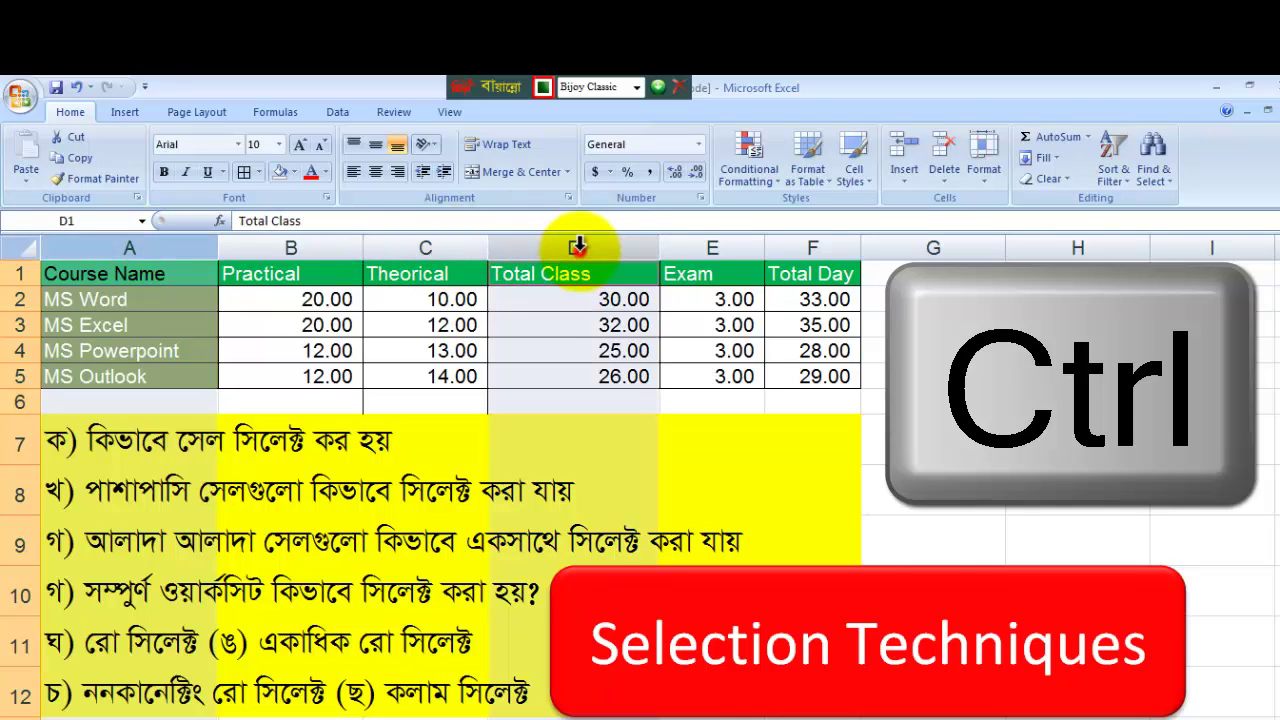
{"action": "left_click", "coordinate": [725, 245], "text": "ctrl"}
{"action": "left_click", "coordinate": [1090, 247]}
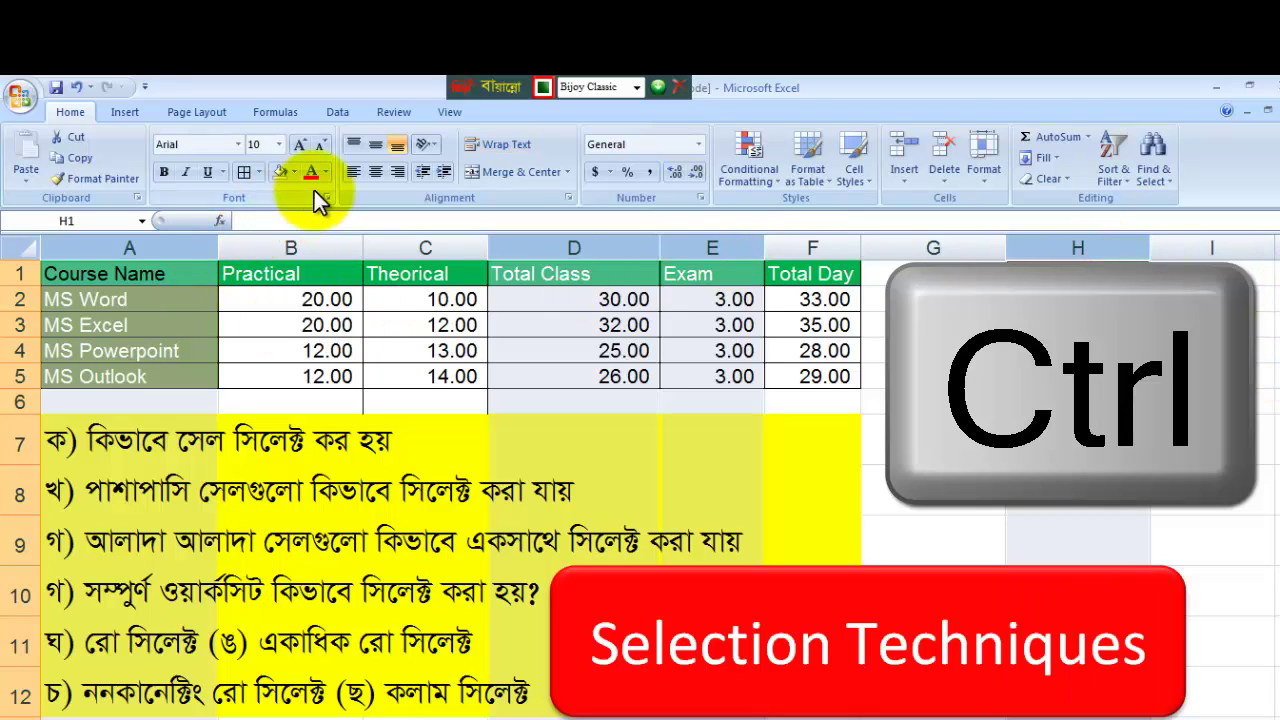
{"action": "left_click", "coordinate": [291, 172]}
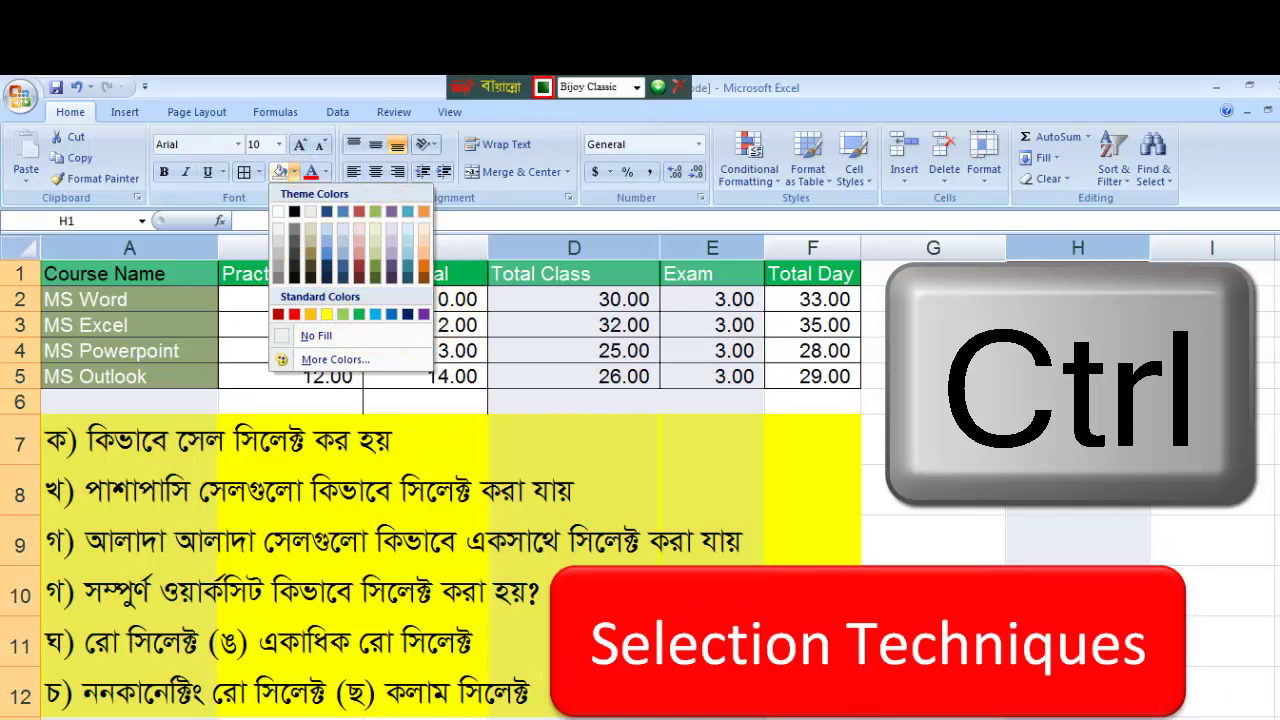
{"action": "left_click", "coordinate": [947, 328]}
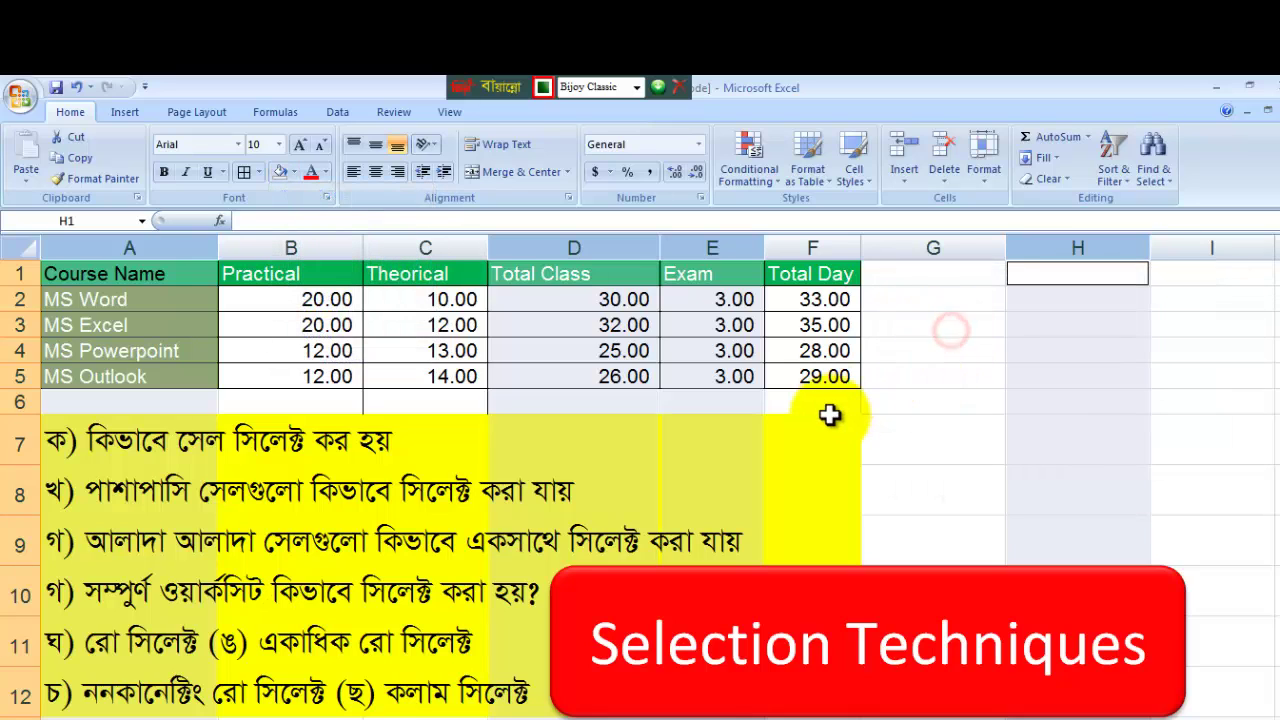